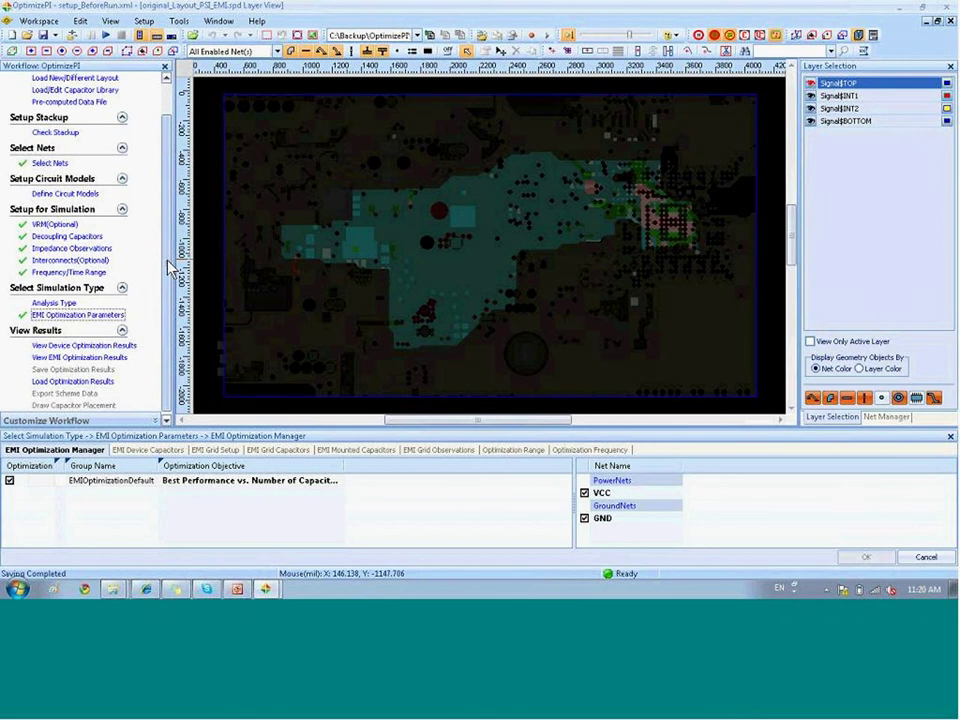
Open the current capacitor library for editing, review the listed parts, and close it
{"action": "scroll", "coordinate": [170, 268], "scroll_direction": "up", "scroll_amount": 3}
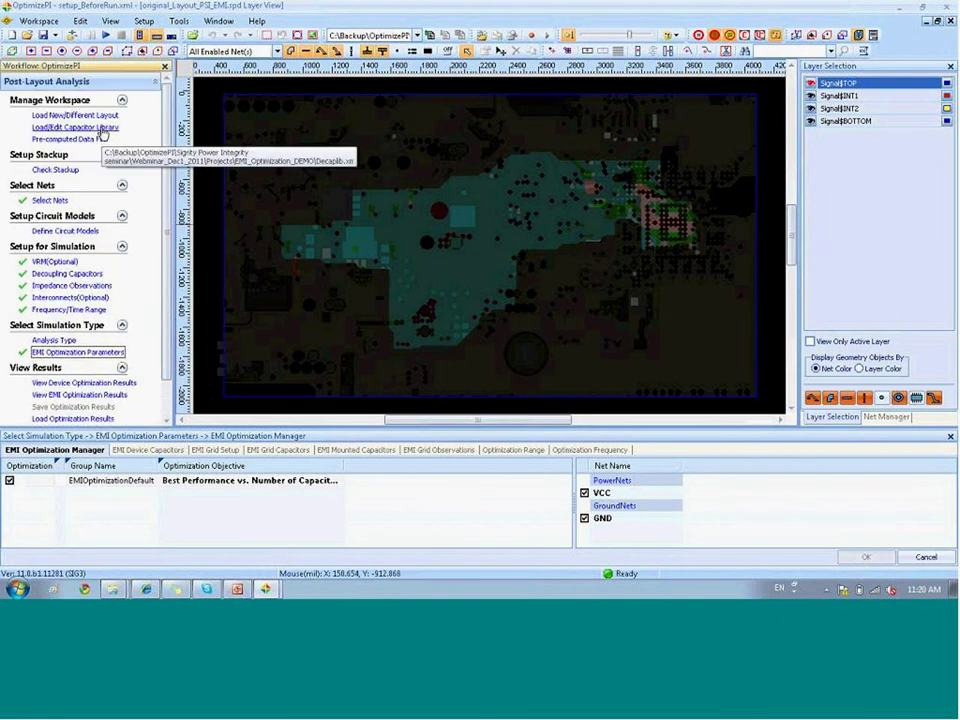
{"action": "left_click", "coordinate": [101, 129]}
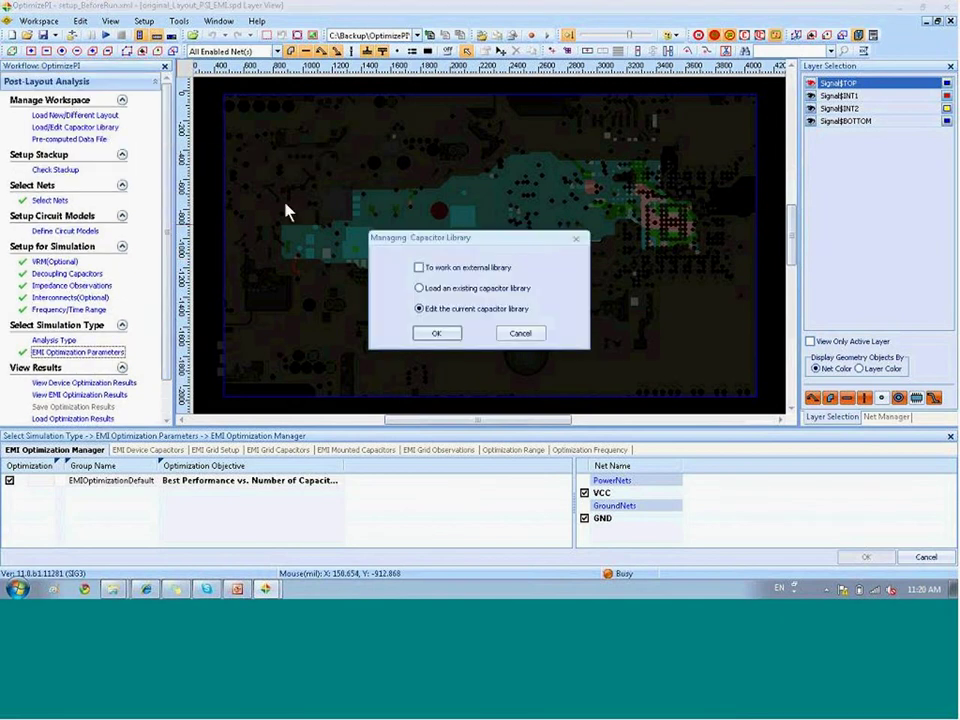
{"action": "left_click", "coordinate": [430, 336]}
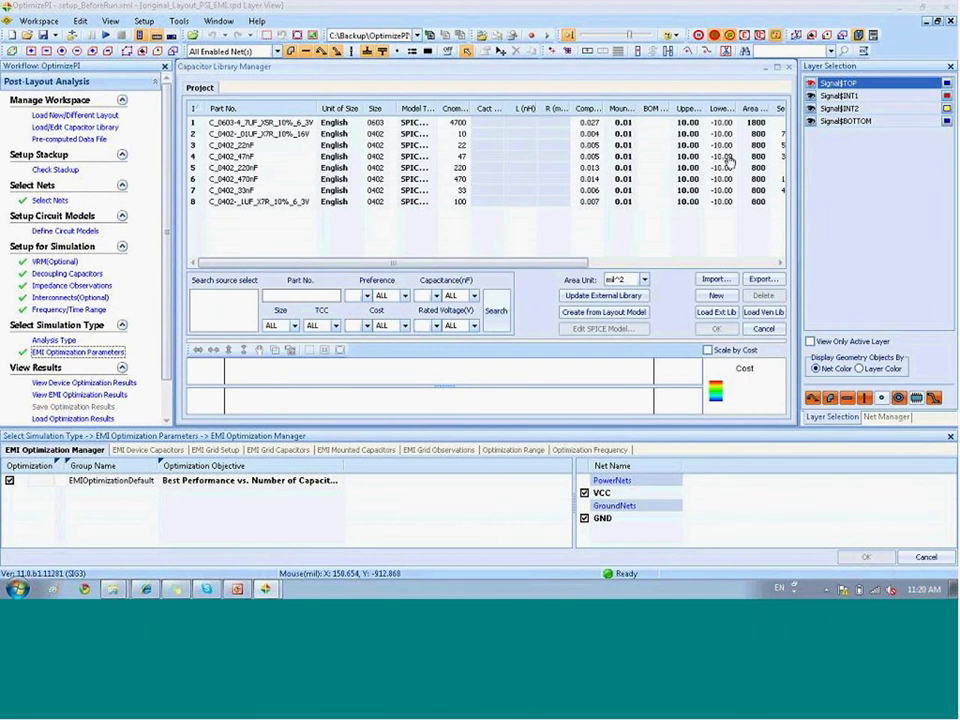
{"action": "left_click", "coordinate": [788, 68]}
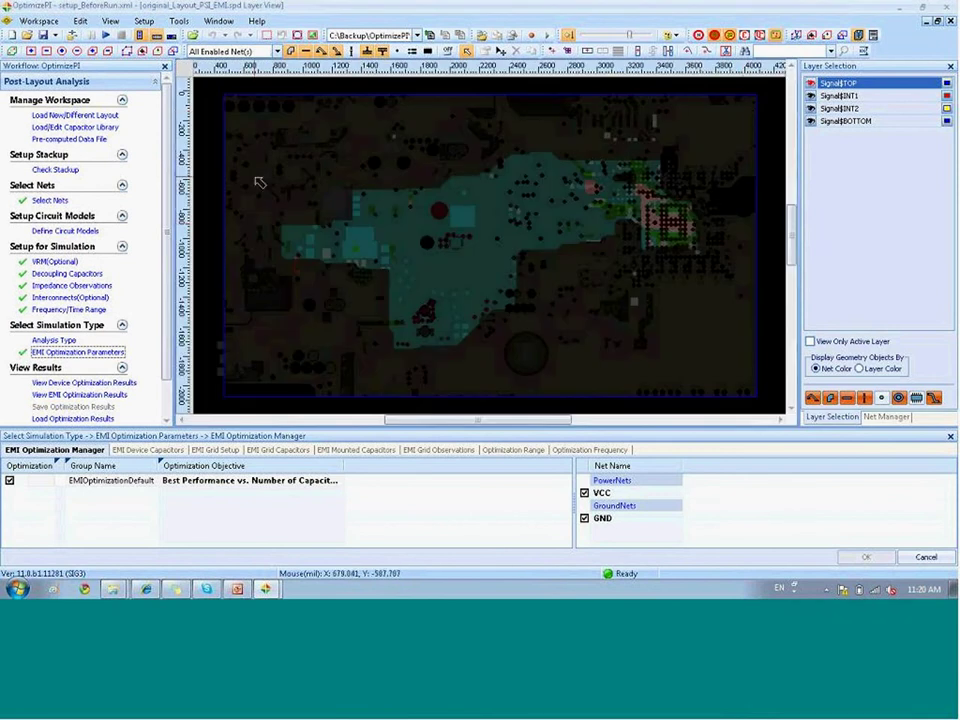
Review the decoupling capacitor setup with all capacitors highlighted on the layout, and check the U1_VCC_GND impedance observation
{"action": "left_click", "coordinate": [70, 273]}
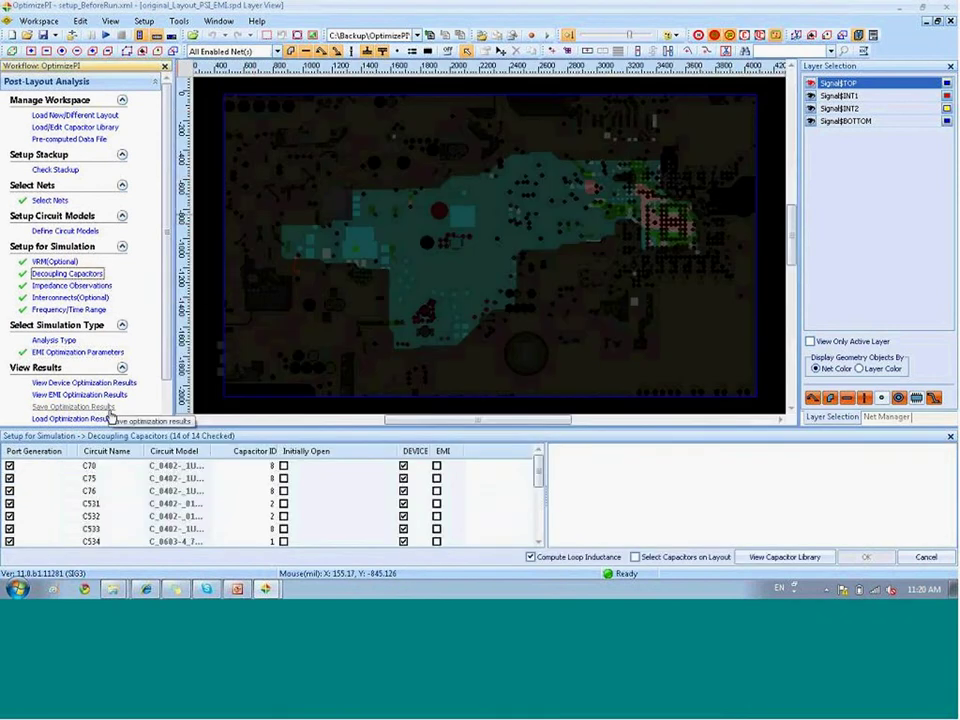
{"action": "left_click", "coordinate": [125, 504]}
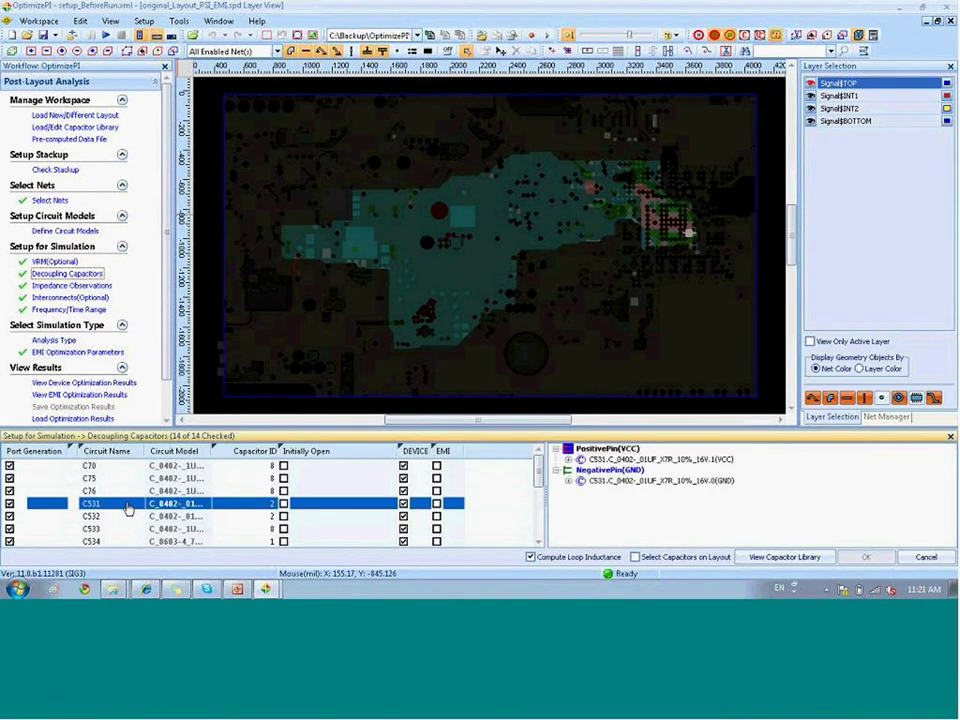
{"action": "key", "text": "ctrl+a"}
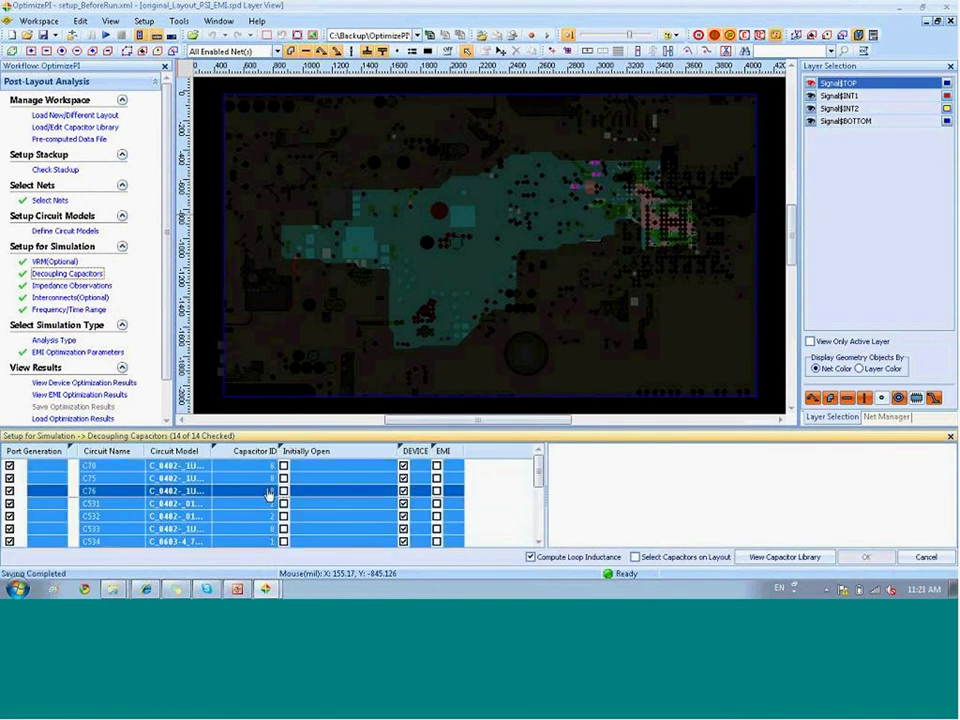
{"action": "left_click", "coordinate": [71, 286]}
{"action": "left_click", "coordinate": [59, 486]}
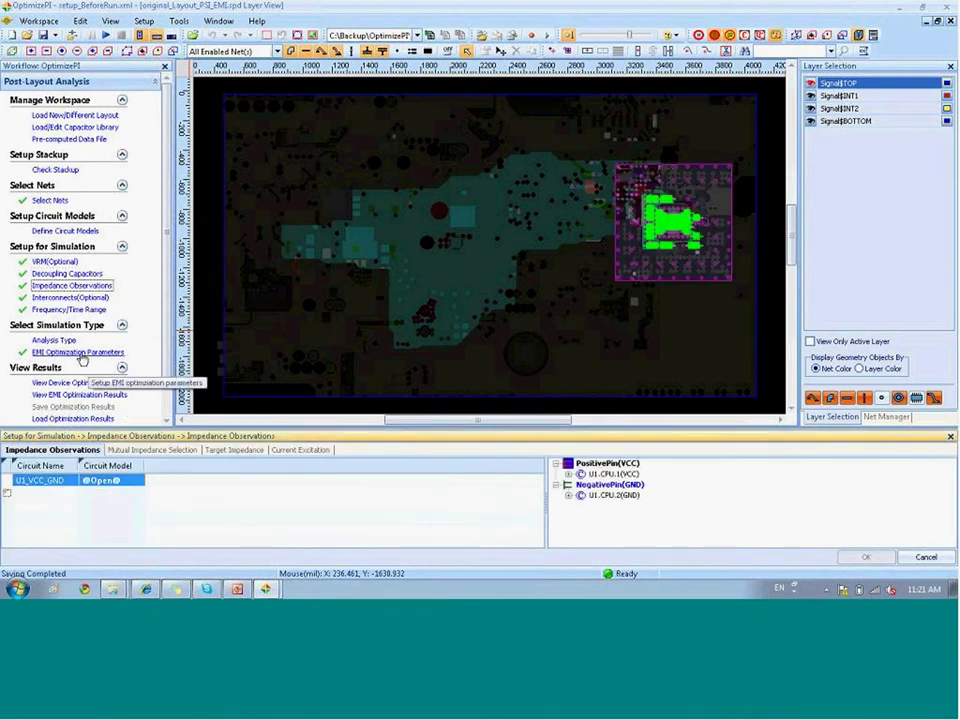
Review the EMI optimization parameters, covering the optimization objective, the device capacitors and the EMI grid setup
{"action": "left_click", "coordinate": [80, 353]}
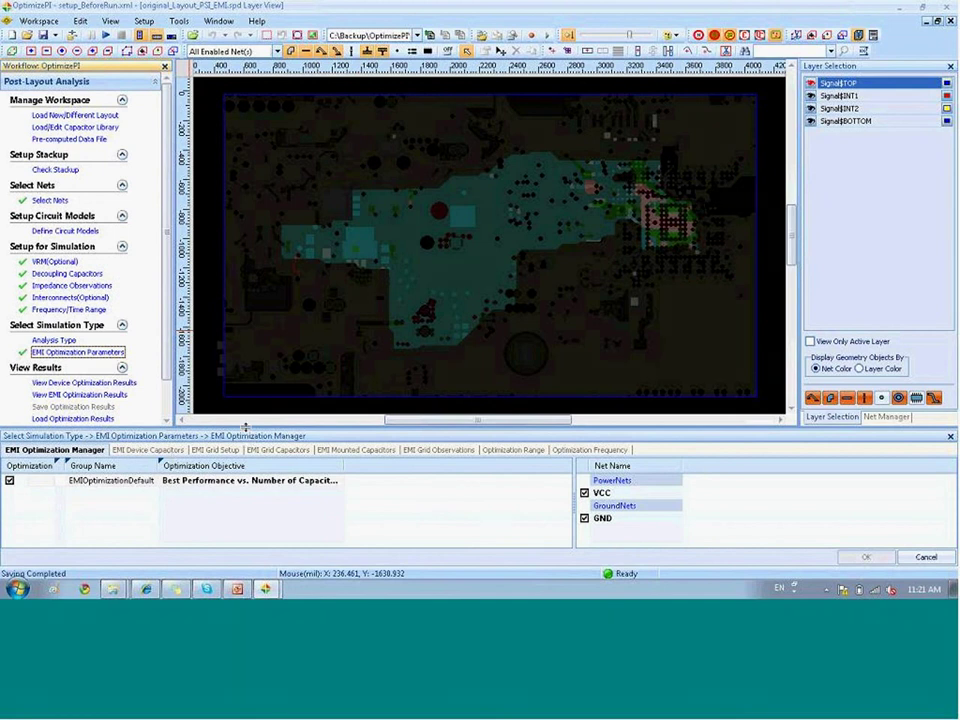
{"action": "left_click", "coordinate": [141, 451]}
{"action": "left_click", "coordinate": [198, 451]}
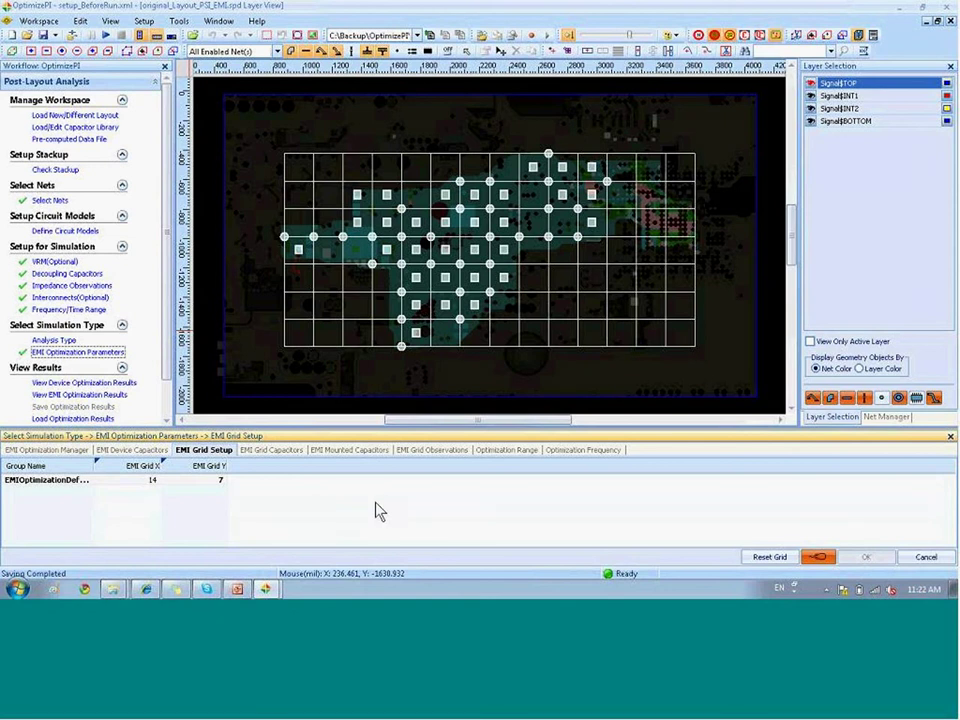
Review the EMI grid capacitors, highlighting all of their grid locations on the layout
{"action": "left_click", "coordinate": [296, 451]}
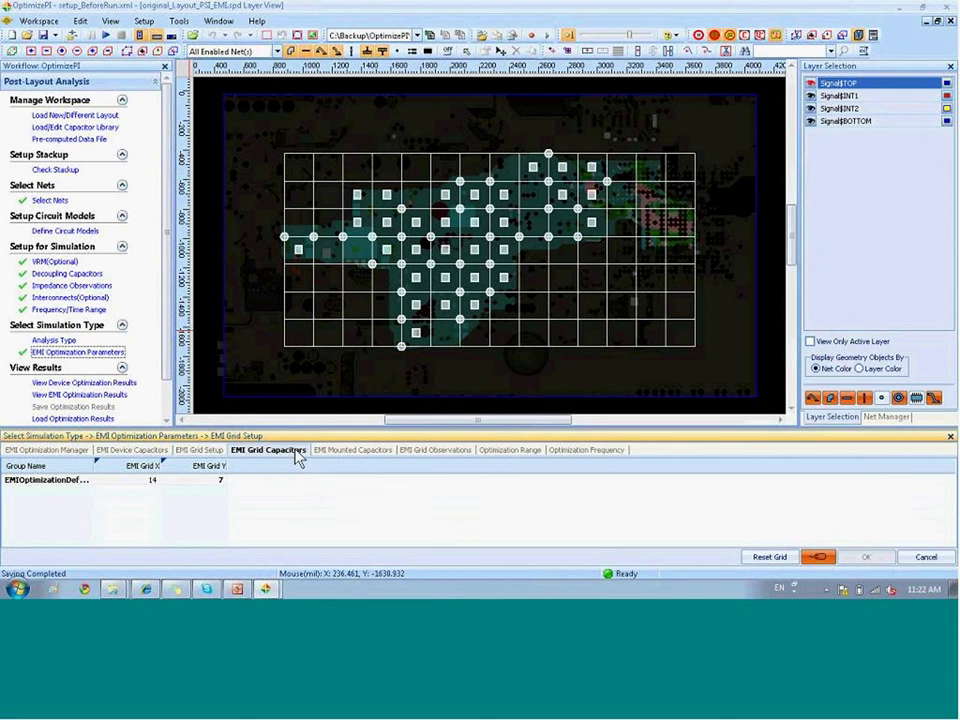
{"action": "left_click", "coordinate": [295, 494]}
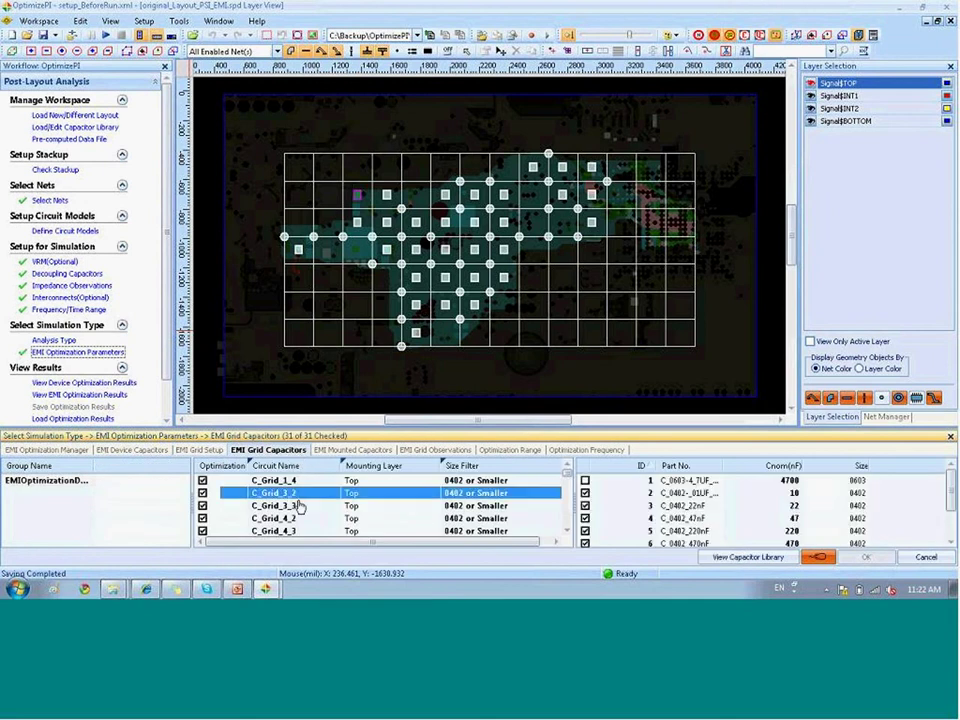
{"action": "key", "text": "ctrl+a"}
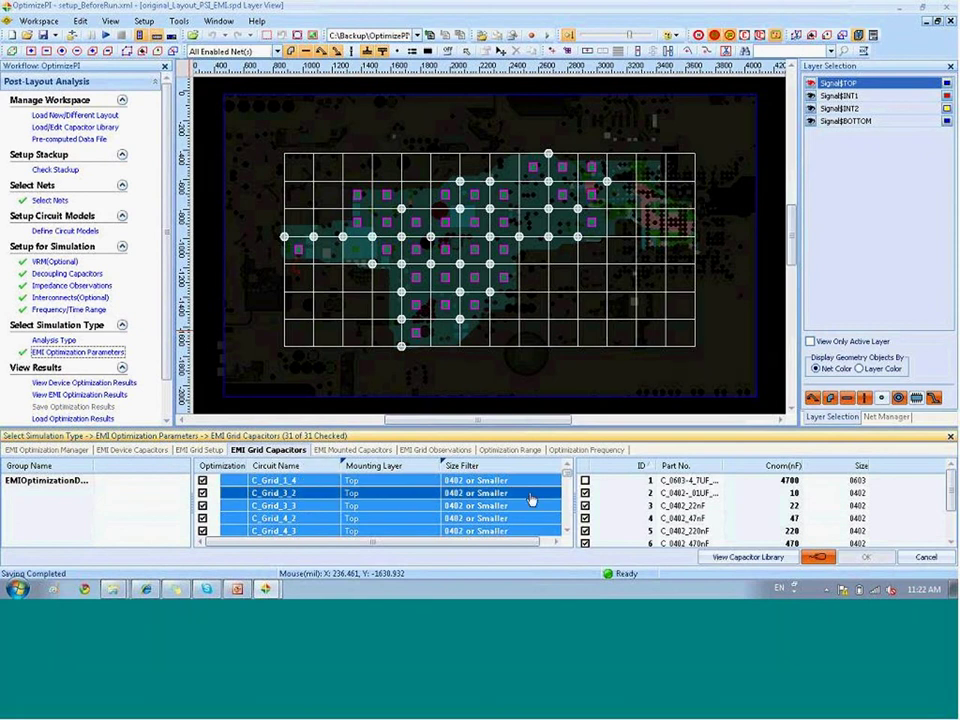
{"action": "scroll", "coordinate": [531, 499], "scroll_direction": "down", "scroll_amount": 10}
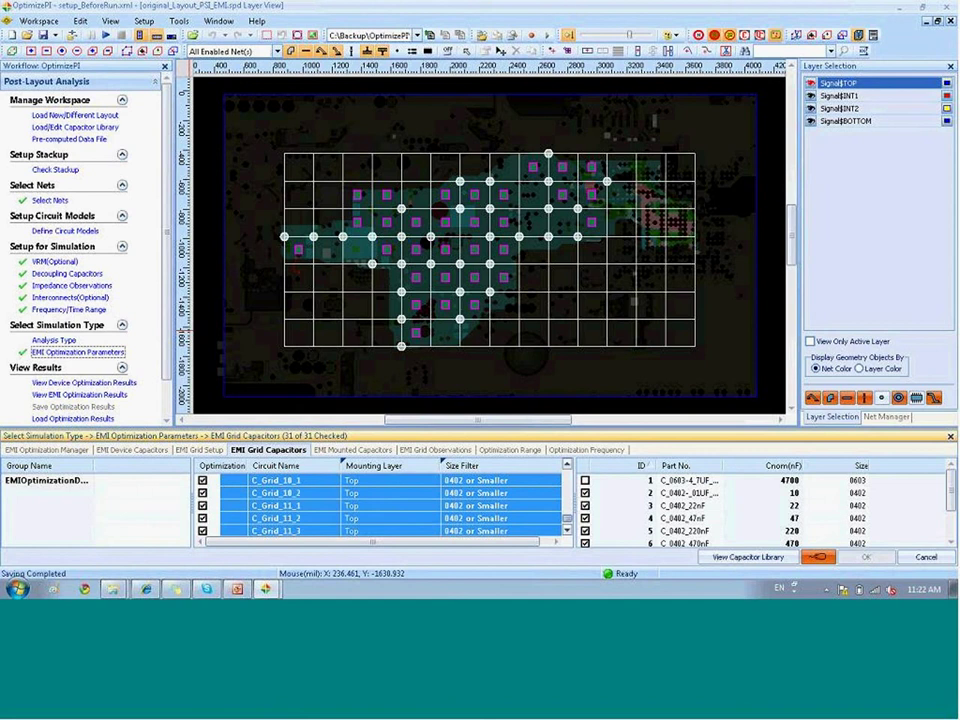
{"action": "scroll", "coordinate": [284, 508], "scroll_direction": "up", "scroll_amount": 10}
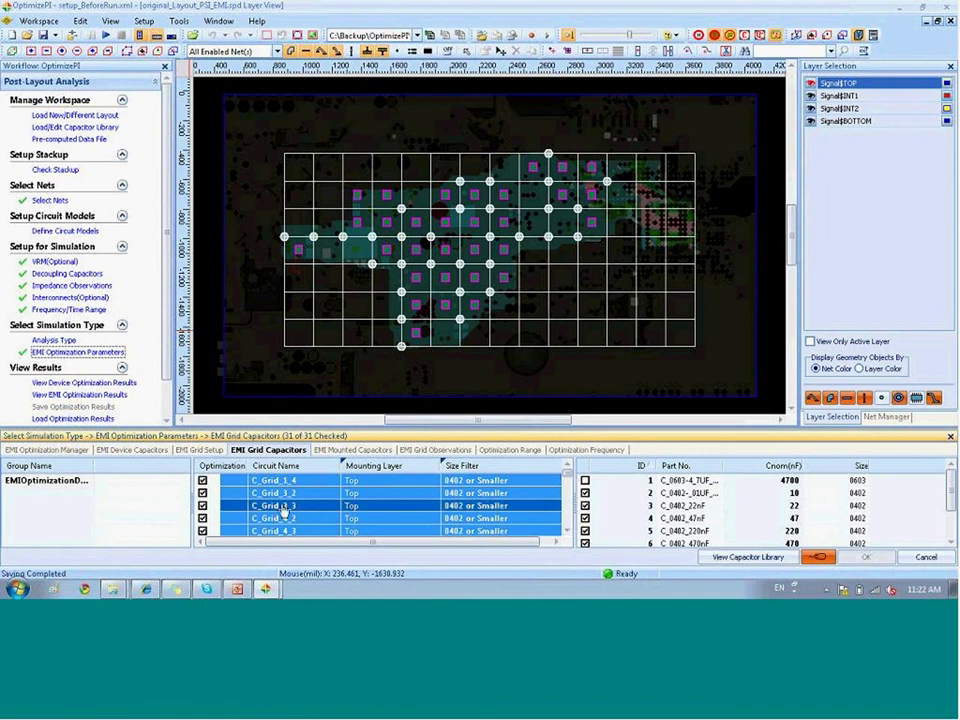
Examine the candidate capacitor parts for C_Grid_1_4, and check grid locations C_Grid_3_3 and C_Grid_4_2
{"action": "left_click", "coordinate": [303, 482]}
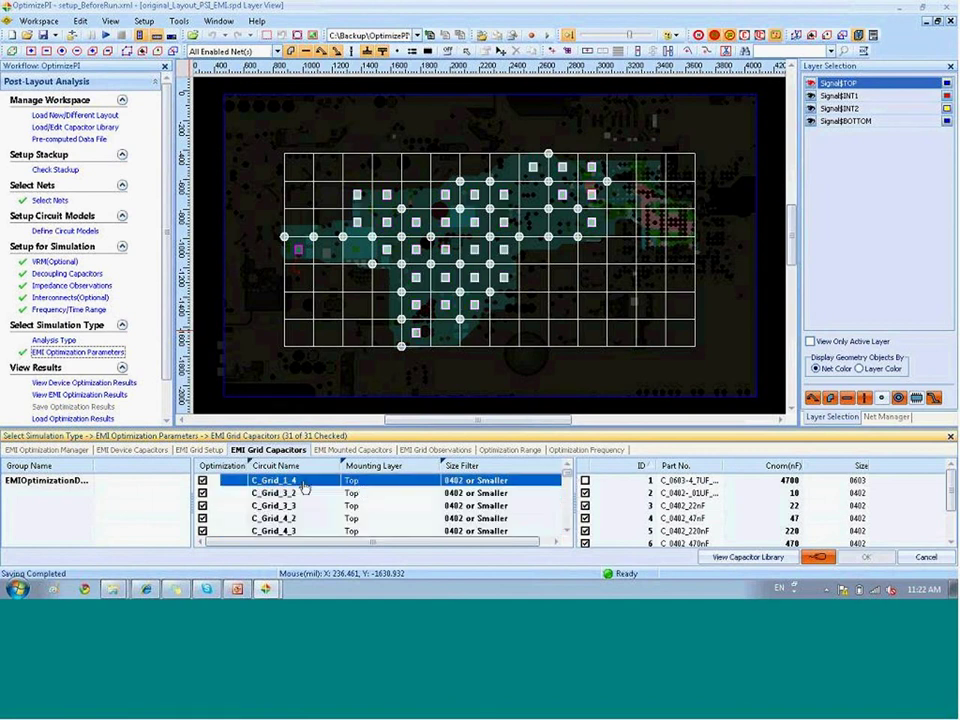
{"action": "left_click", "coordinate": [676, 497]}
{"action": "left_click", "coordinate": [677, 507]}
{"action": "left_click", "coordinate": [678, 519]}
{"action": "left_click", "coordinate": [682, 497]}
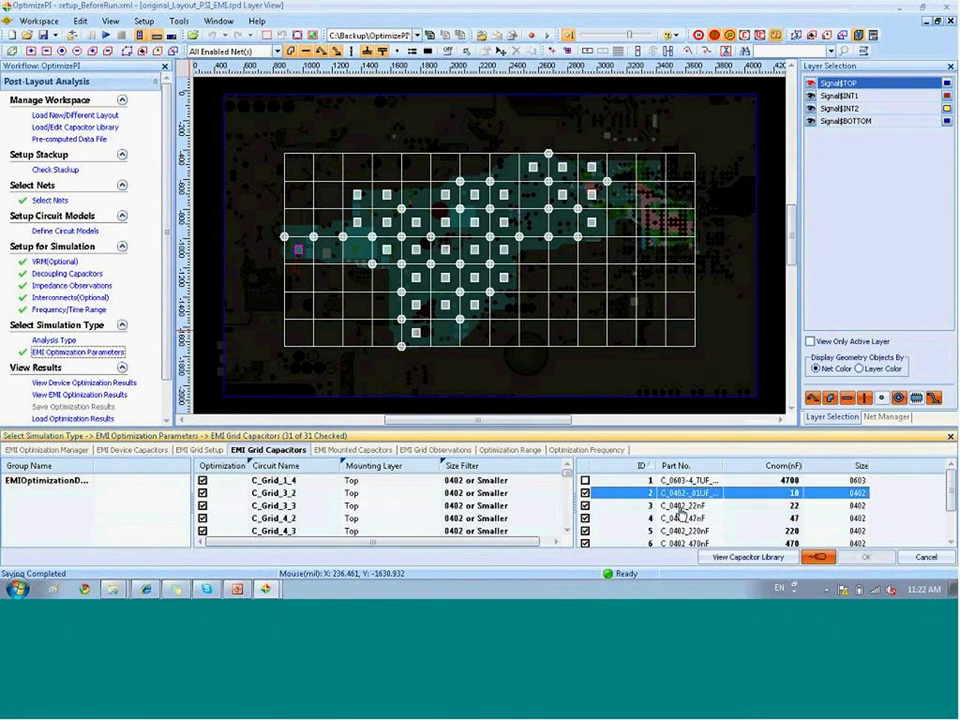
{"action": "left_click", "coordinate": [680, 519]}
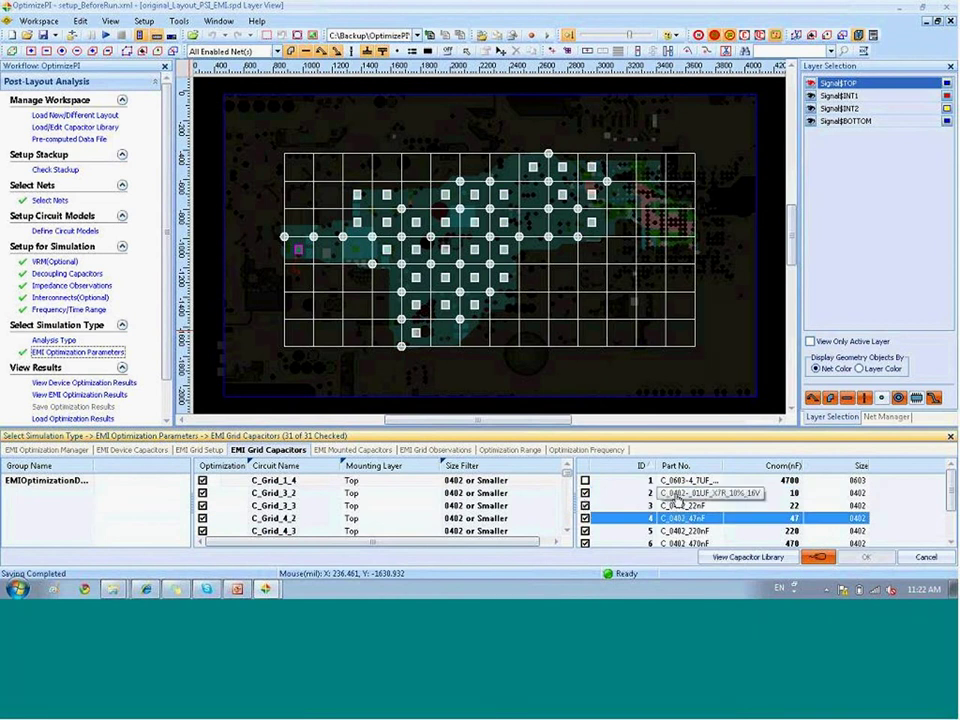
{"action": "left_click", "coordinate": [291, 507]}
{"action": "left_click", "coordinate": [297, 518]}
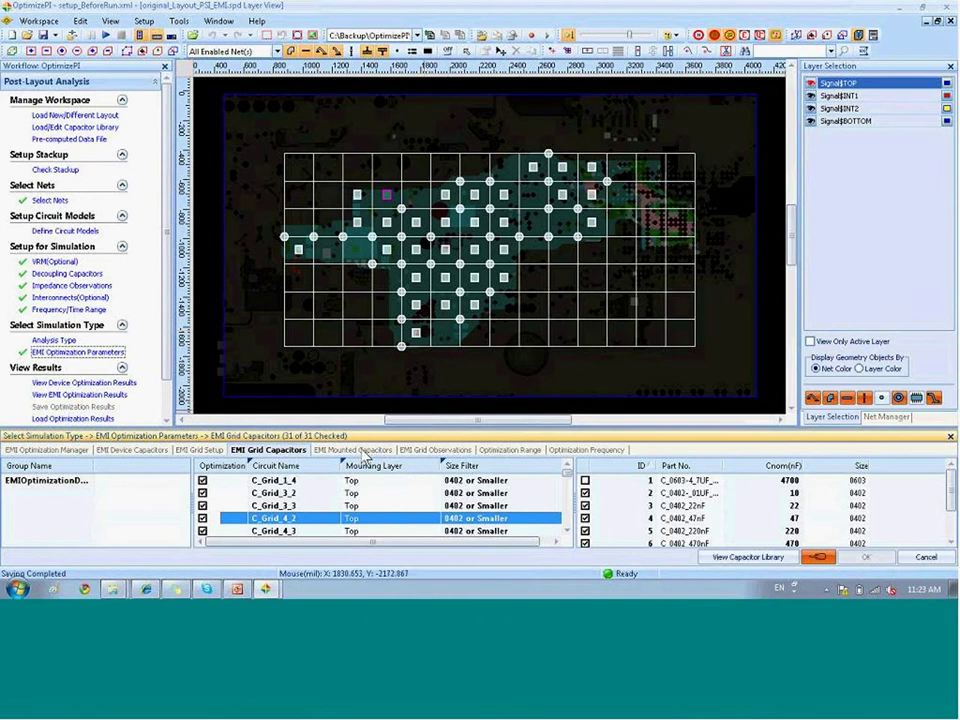
Review the EMI mounted capacitors, the optimization range and the optimization frequency settings
{"action": "left_click", "coordinate": [364, 450]}
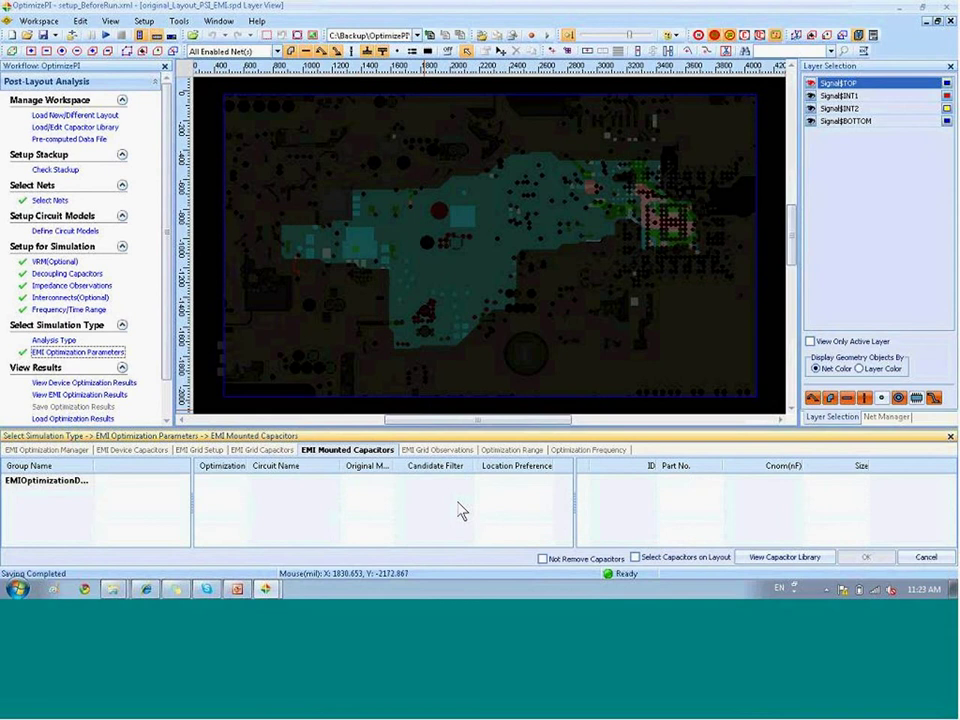
{"action": "left_click", "coordinate": [271, 451]}
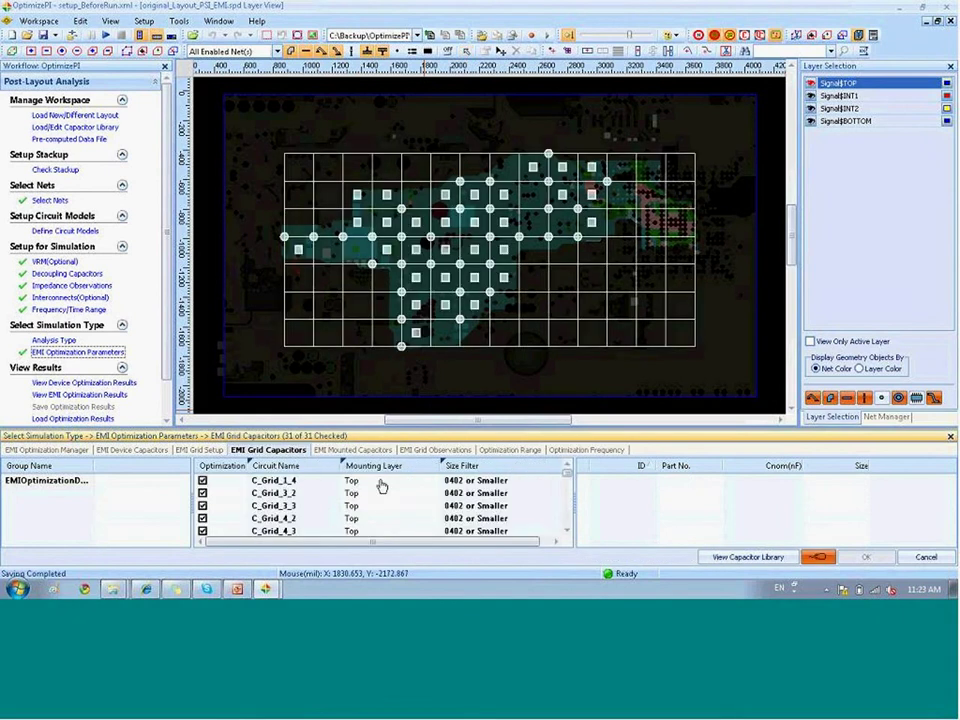
{"action": "left_click", "coordinate": [494, 453]}
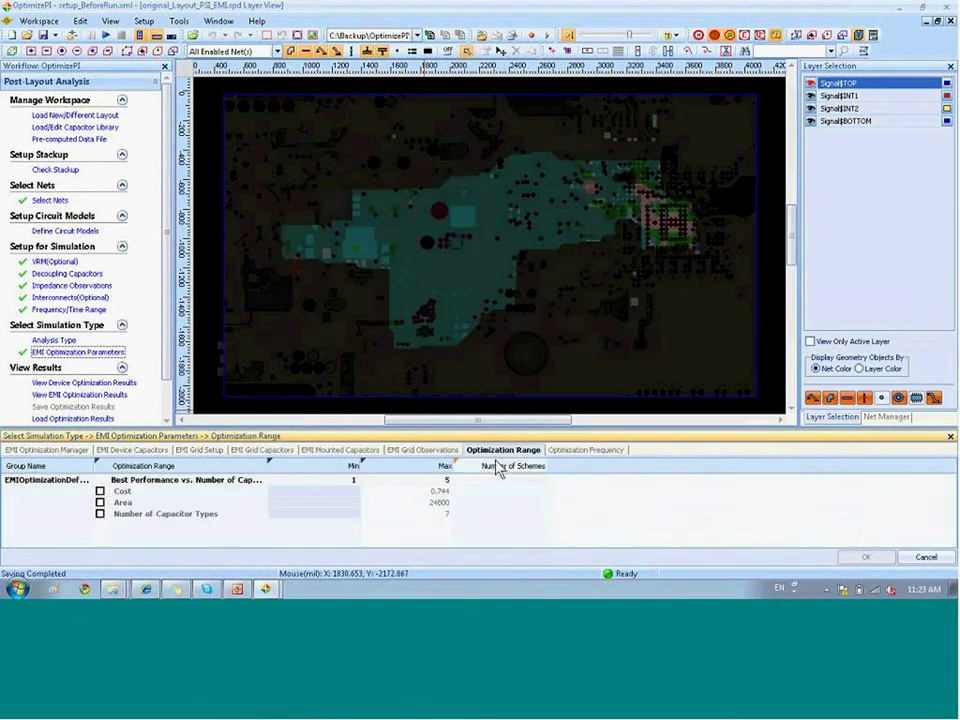
{"action": "left_click", "coordinate": [598, 452]}
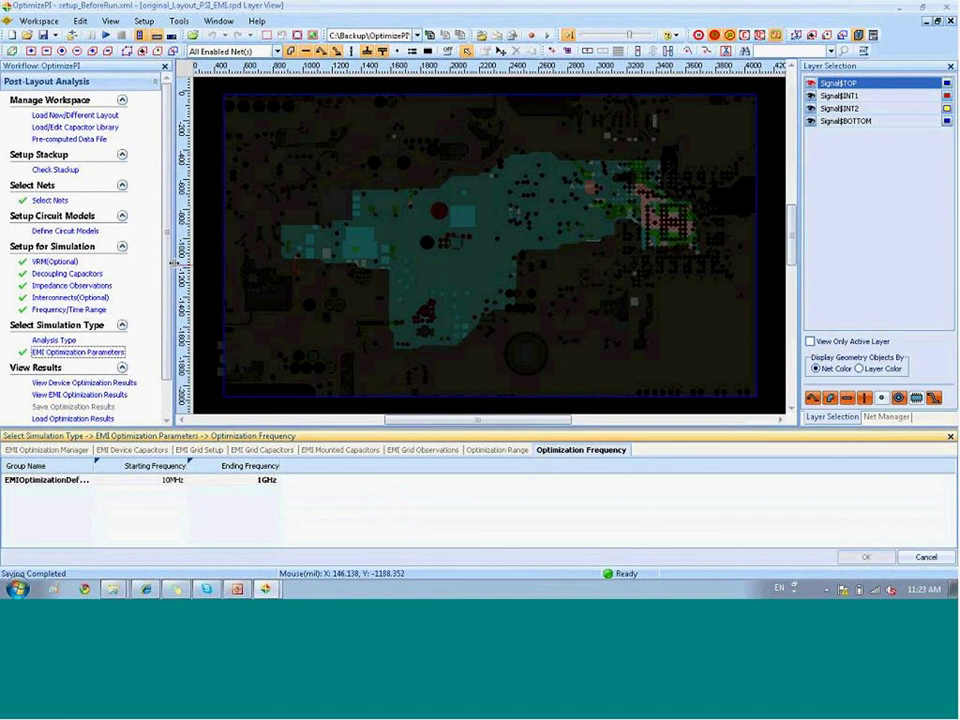
Switch to the setup_OptimizeNumberDecap.xml window with the EMI optimization results and select the Original Scheme
{"action": "mouse_move", "coordinate": [265, 589]}
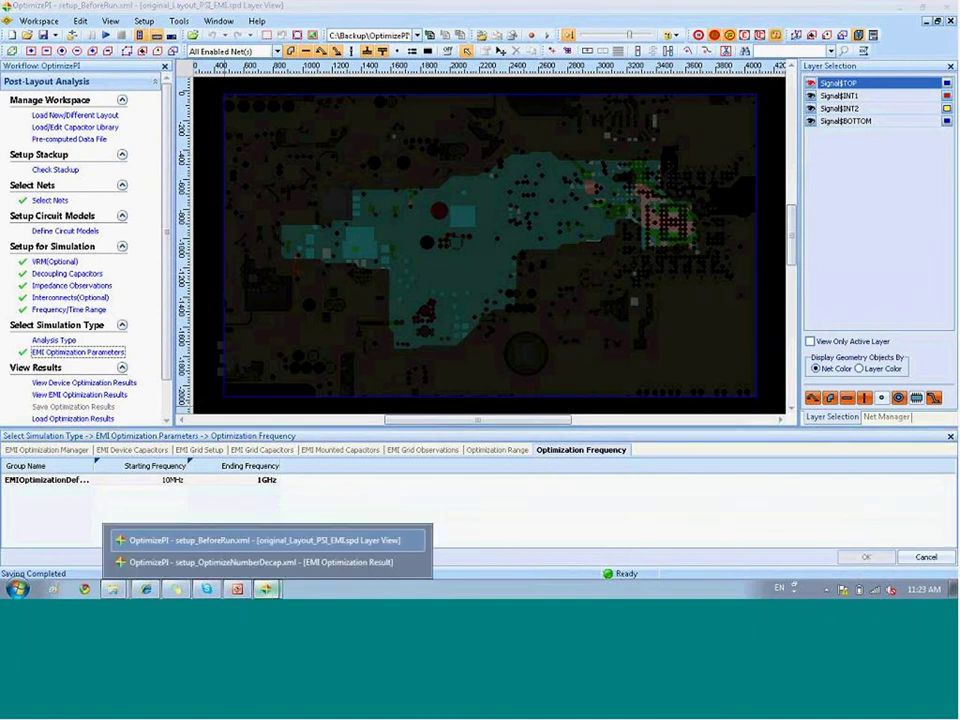
{"action": "left_click", "coordinate": [250, 563]}
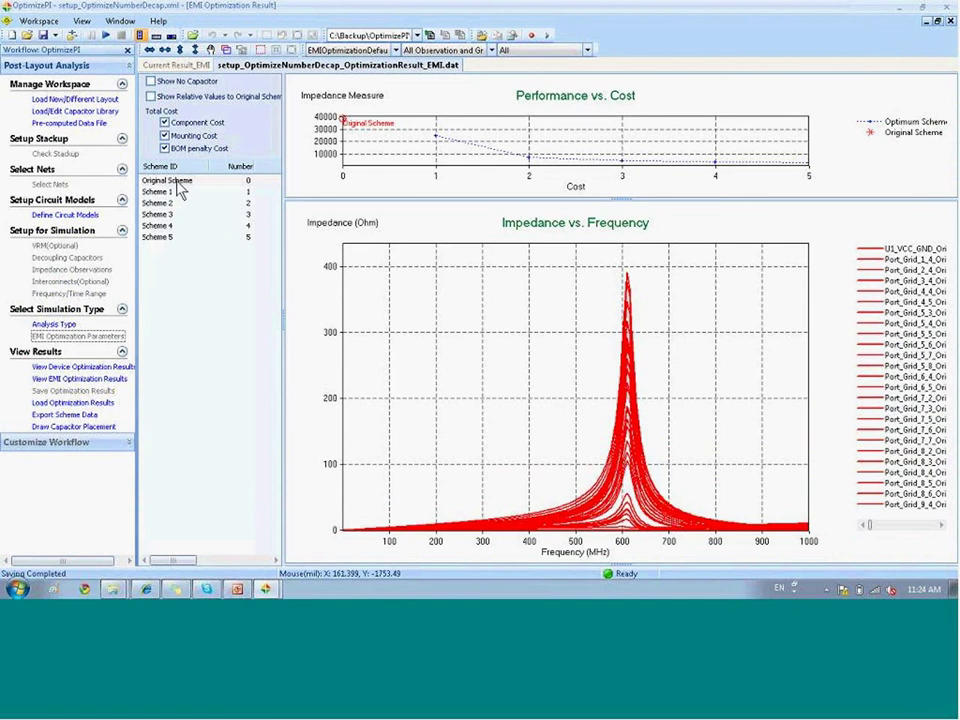
{"action": "left_click", "coordinate": [177, 182]}
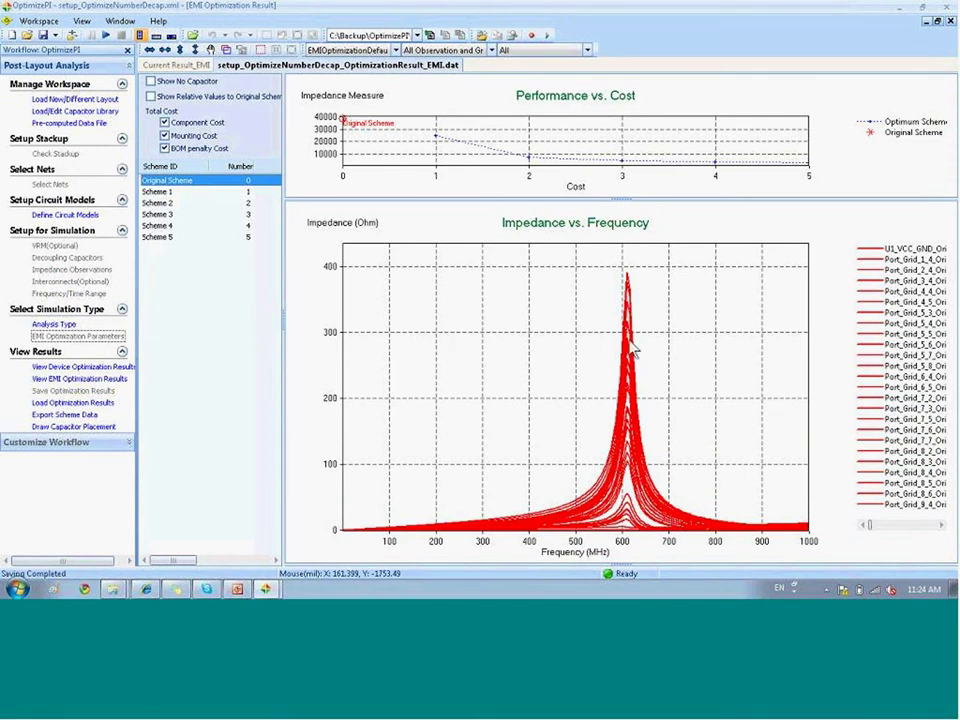
Go through the original scheme's impedance curves port by port from Port_Grid_1_4, and return to showing all observation ports
{"action": "left_click", "coordinate": [470, 50]}
{"action": "left_click", "coordinate": [470, 88]}
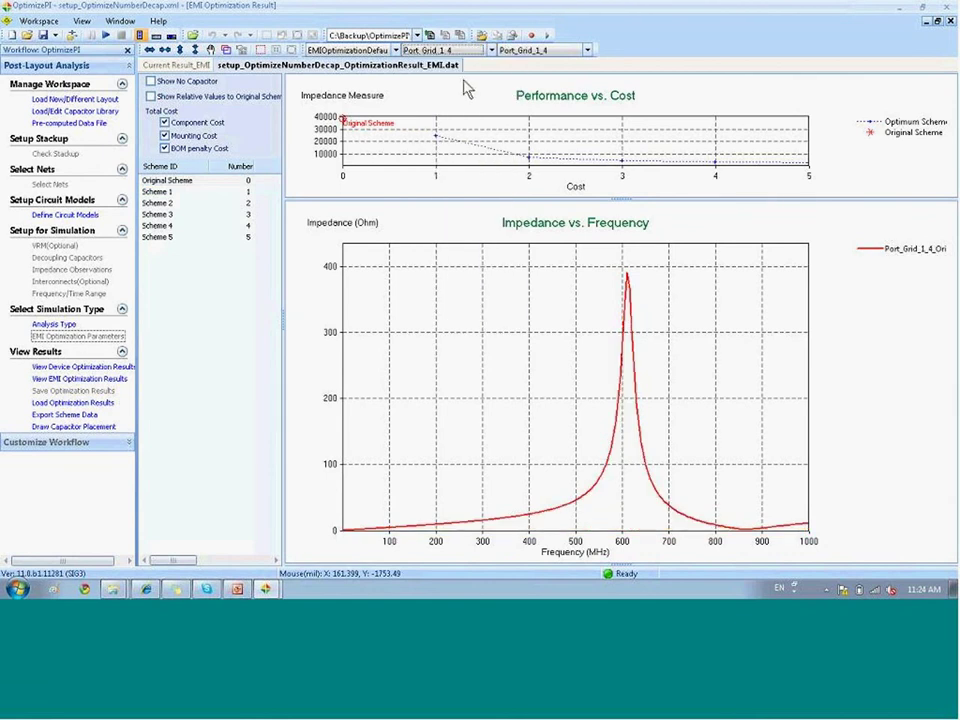
{"action": "key", "text": "Down"}
{"action": "key", "text": "Down"}
{"action": "key", "text": "Down"}
{"action": "key", "text": "Down"}
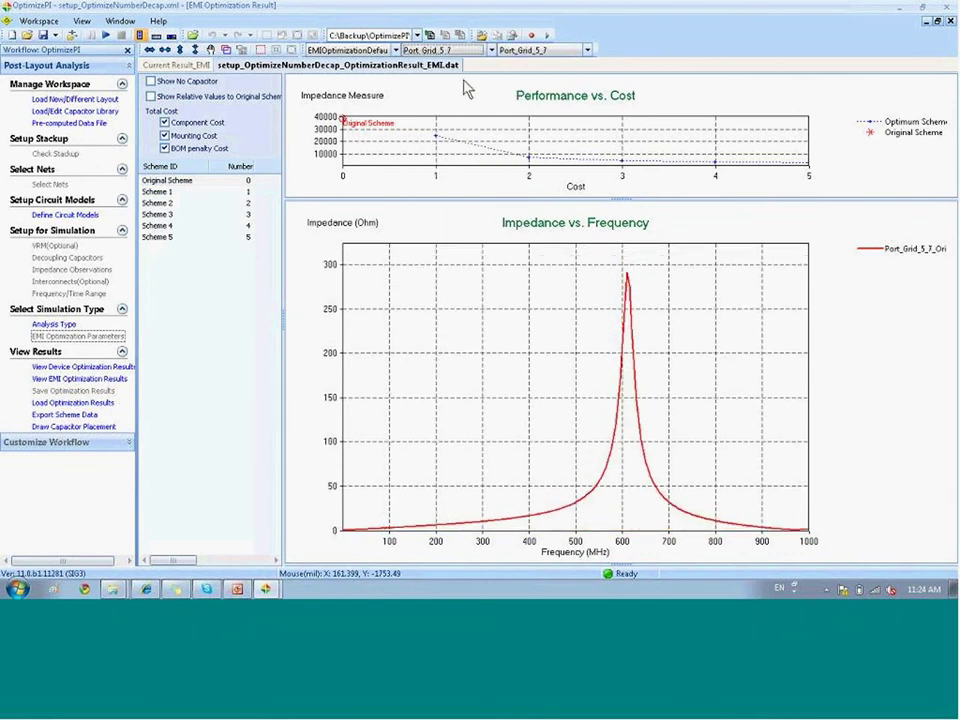
{"action": "key", "text": "Down"}
{"action": "key", "text": "Down"}
{"action": "key", "text": "Down"}
{"action": "key", "text": "Down"}
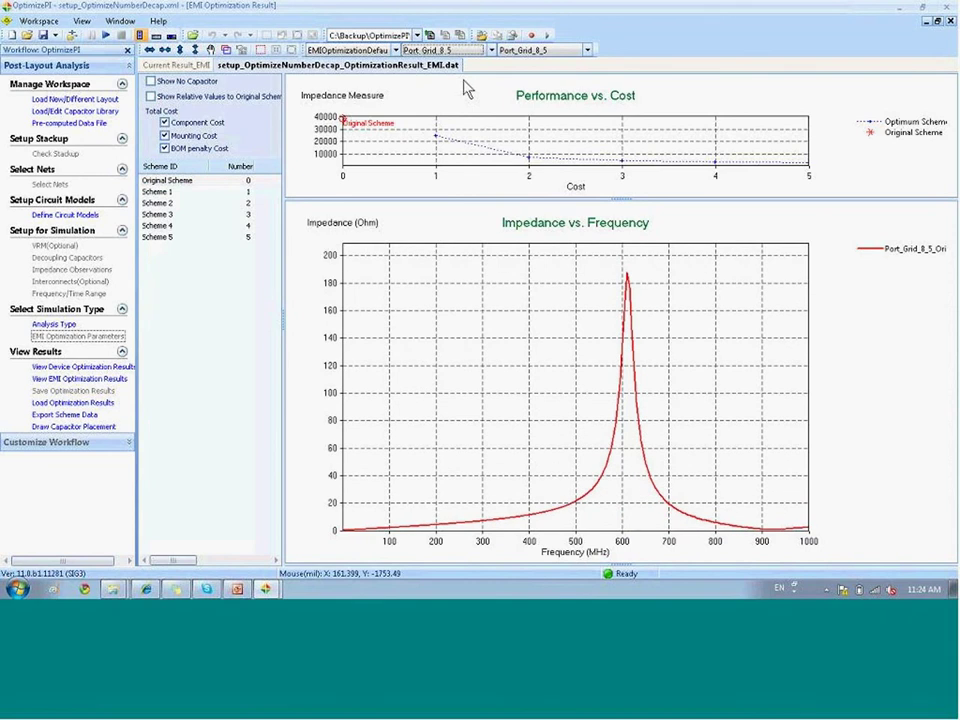
{"action": "key", "text": "Down"}
{"action": "key", "text": "Down"}
{"action": "key", "text": "Down"}
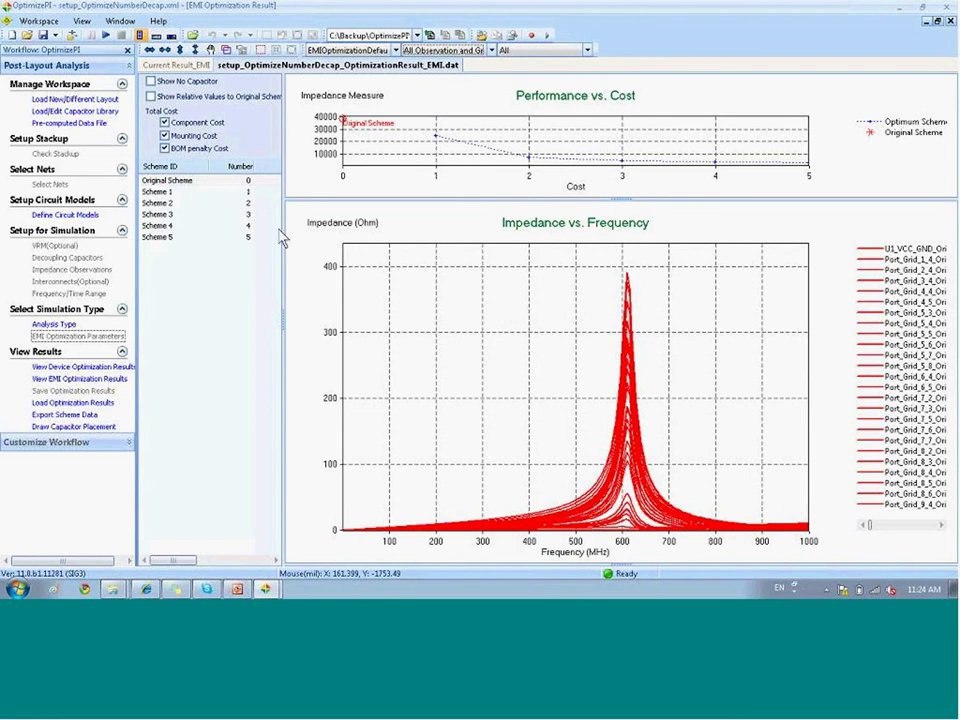
Compare the impedance curves of Scheme 1 and Scheme 2 with those of the original scheme
{"action": "left_click", "coordinate": [195, 193]}
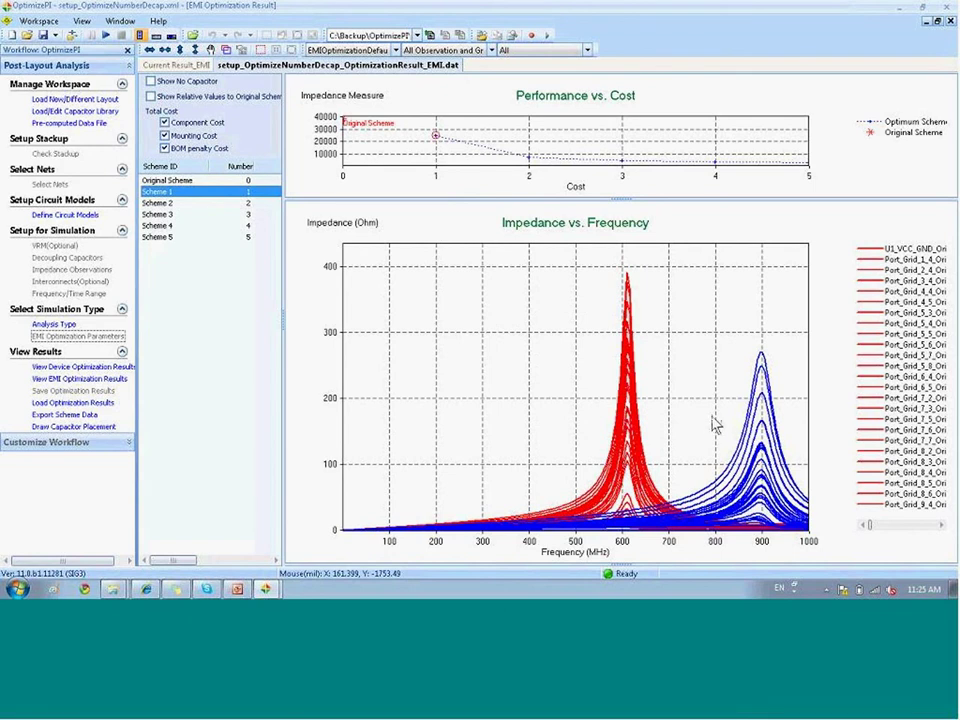
{"action": "left_click", "coordinate": [238, 204]}
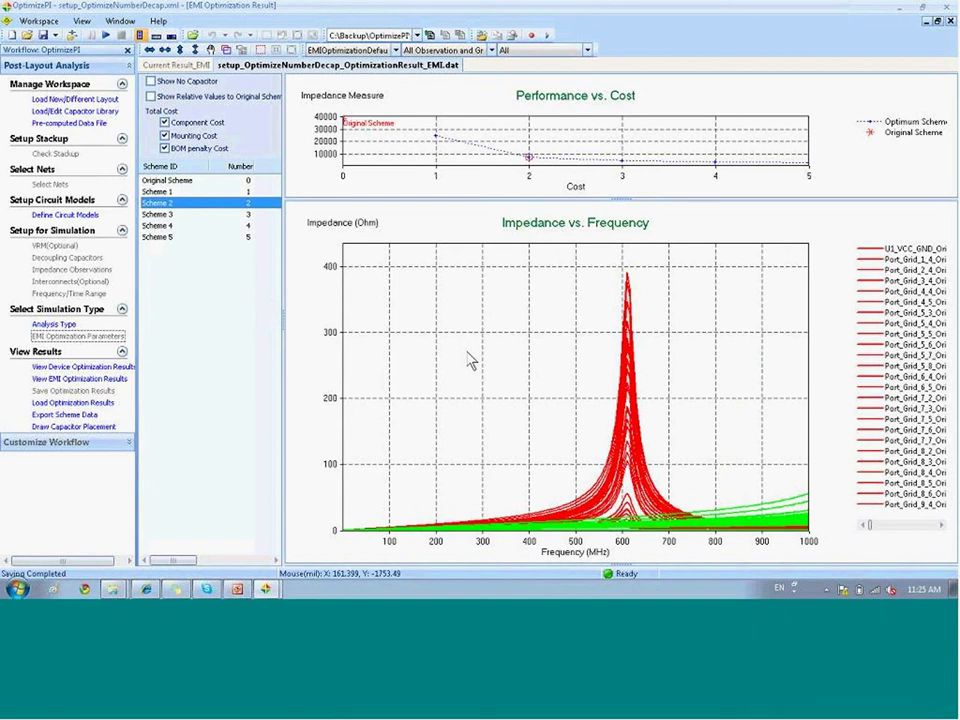
Draw the EMI capacitor placement of Scheme 2 on the layout, and switch the displayed placement to Scheme 1
{"action": "left_click", "coordinate": [53, 427]}
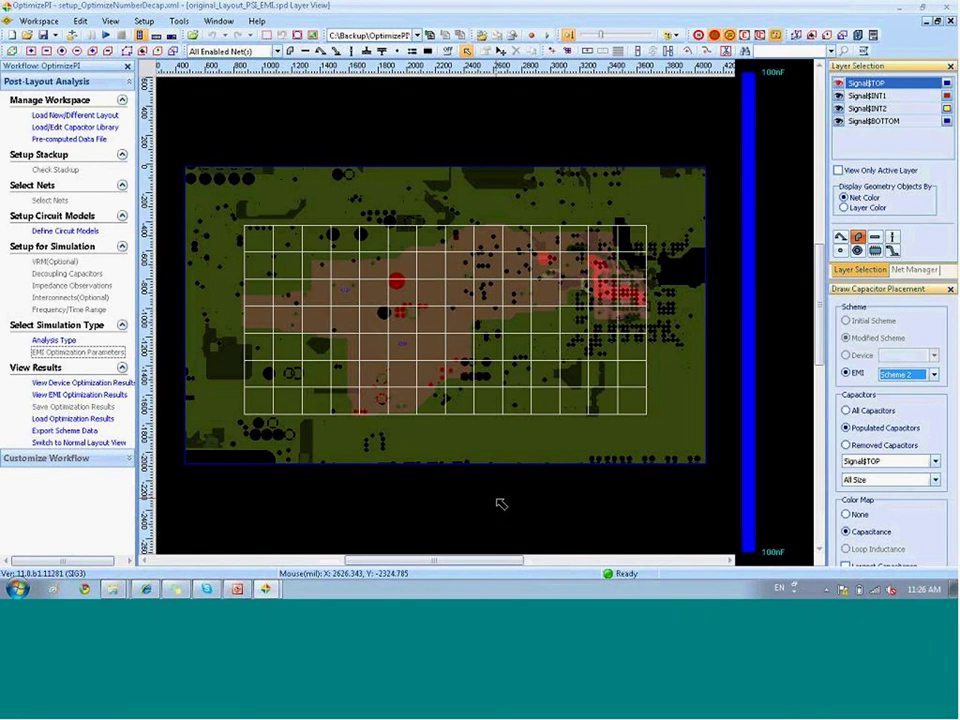
{"action": "key", "text": "ctrl+s"}
{"action": "left_click", "coordinate": [903, 375]}
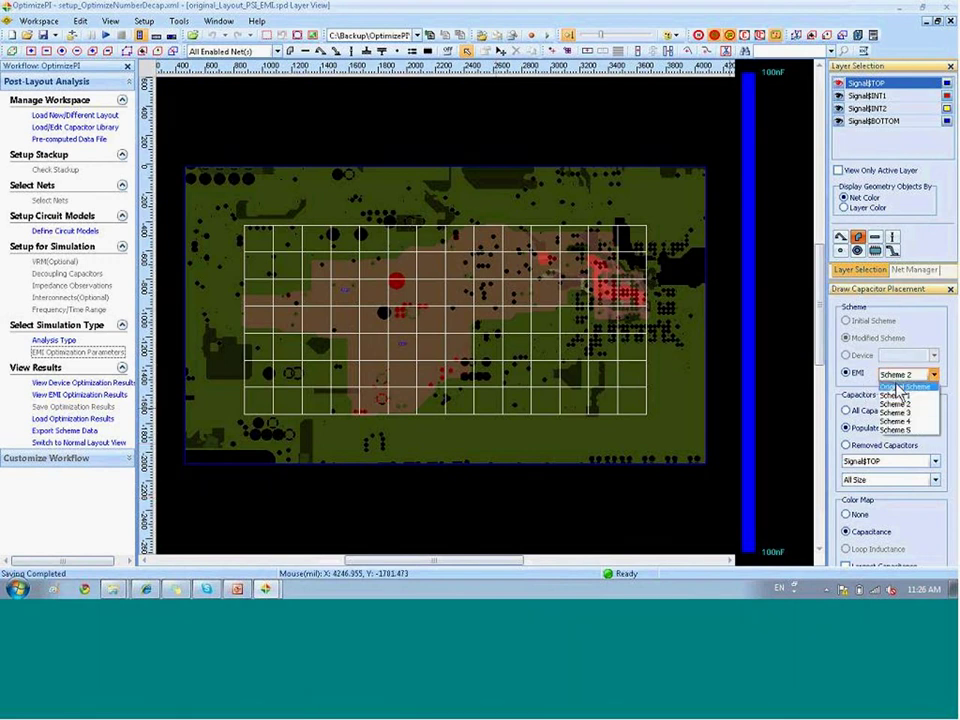
{"action": "left_click", "coordinate": [900, 397]}
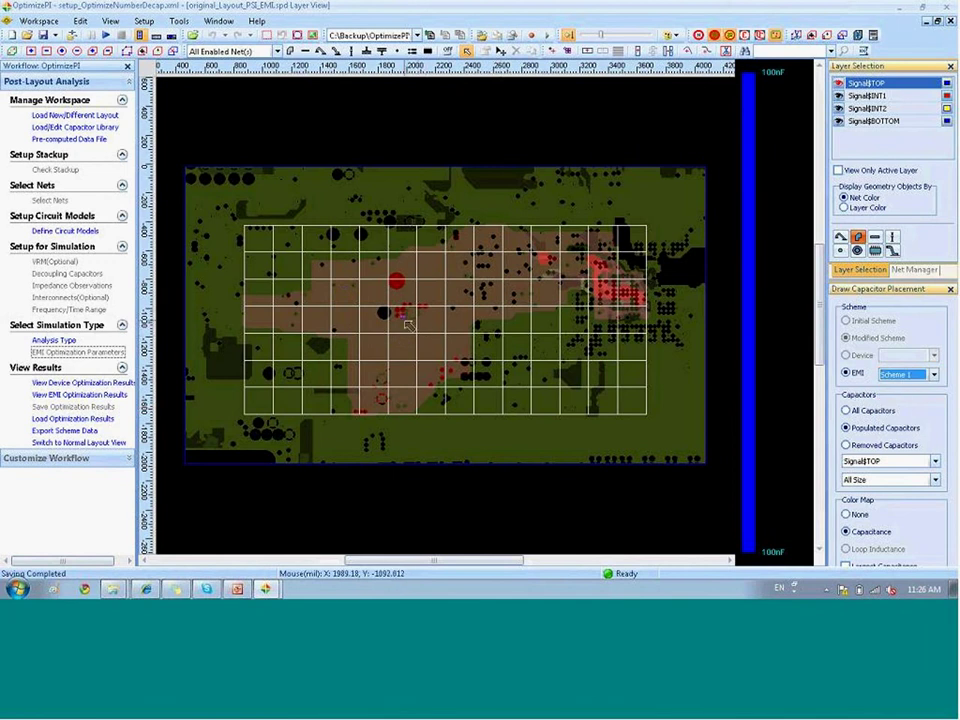
Show the EMI capacitor placement of Scheme 2 and of Scheme 3, and check the part details of Scheme 3's capacitors on the layout
{"action": "left_click", "coordinate": [897, 375]}
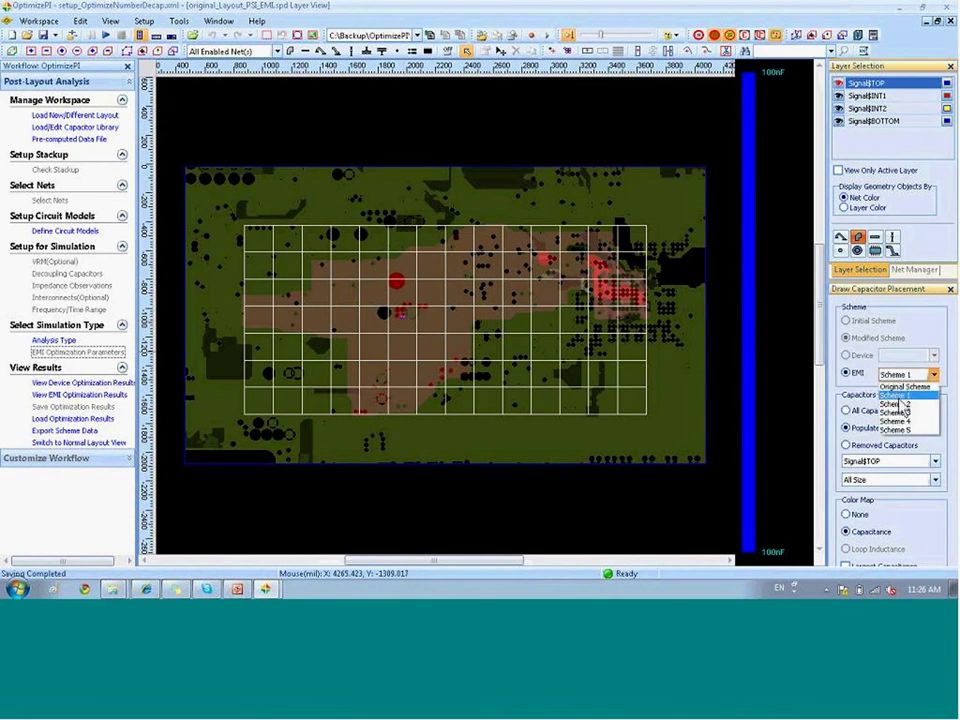
{"action": "left_click", "coordinate": [902, 404]}
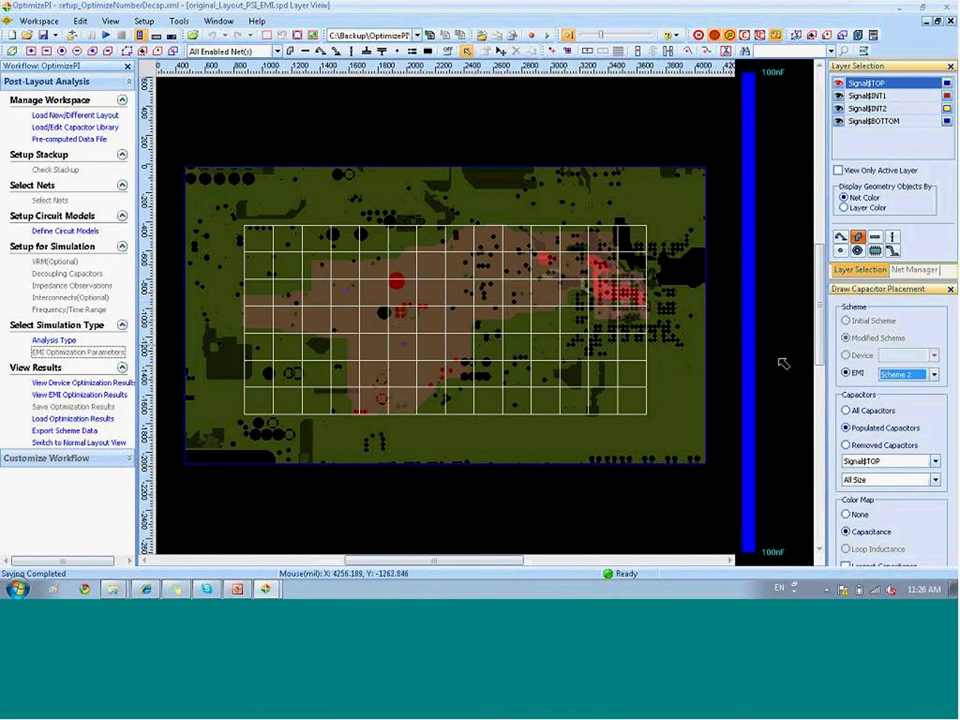
{"action": "left_click", "coordinate": [896, 375]}
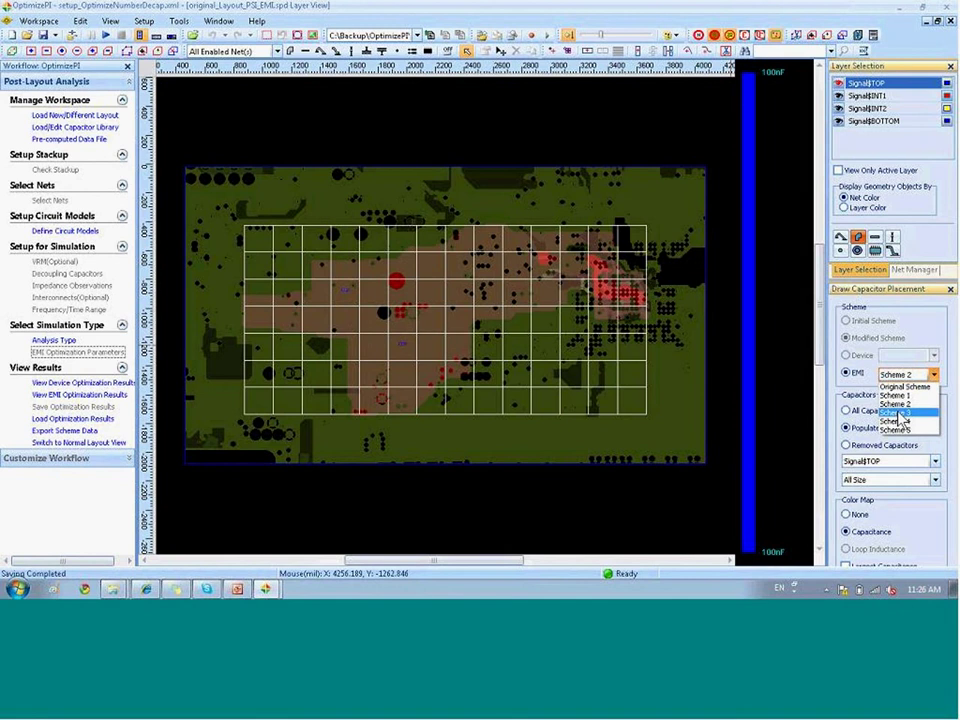
{"action": "left_click", "coordinate": [897, 412]}
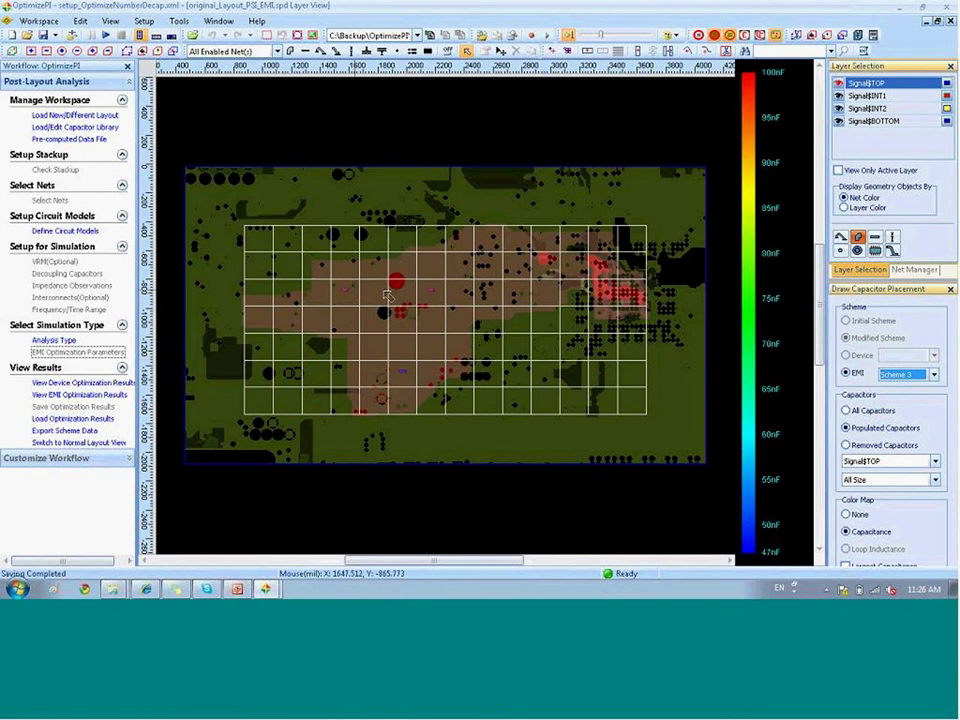
{"action": "mouse_move", "coordinate": [350, 291]}
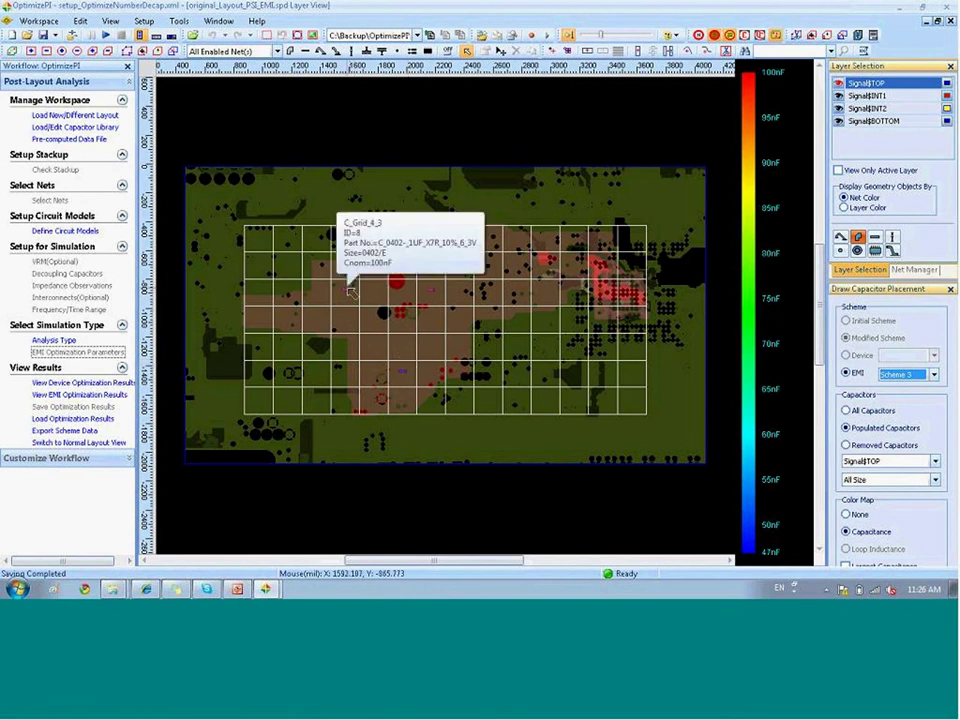
{"action": "mouse_move", "coordinate": [434, 292]}
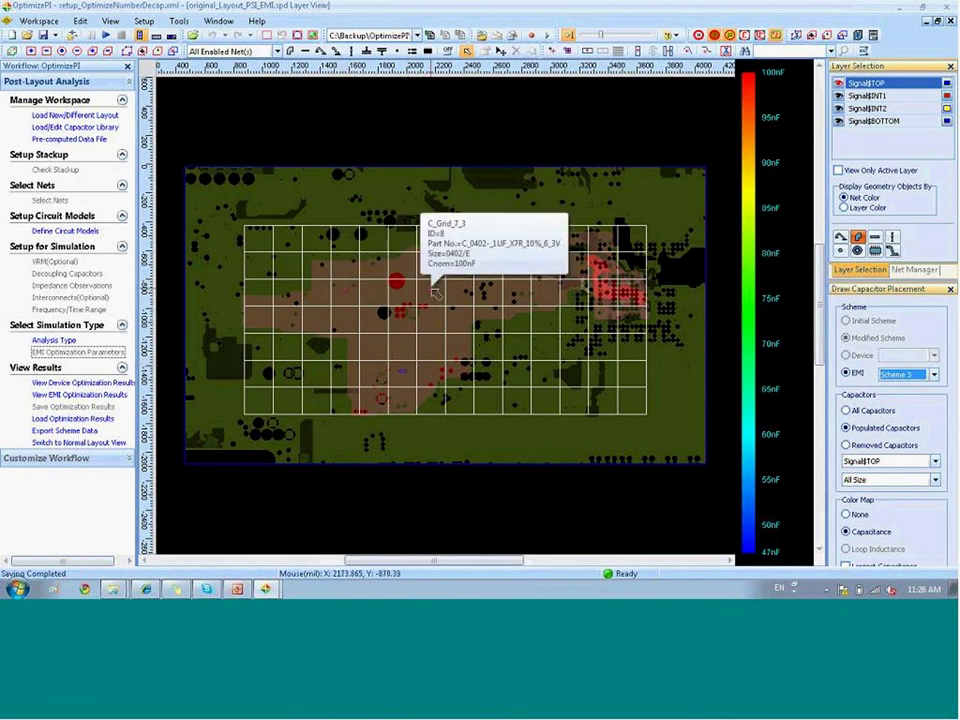
{"action": "mouse_move", "coordinate": [407, 372]}
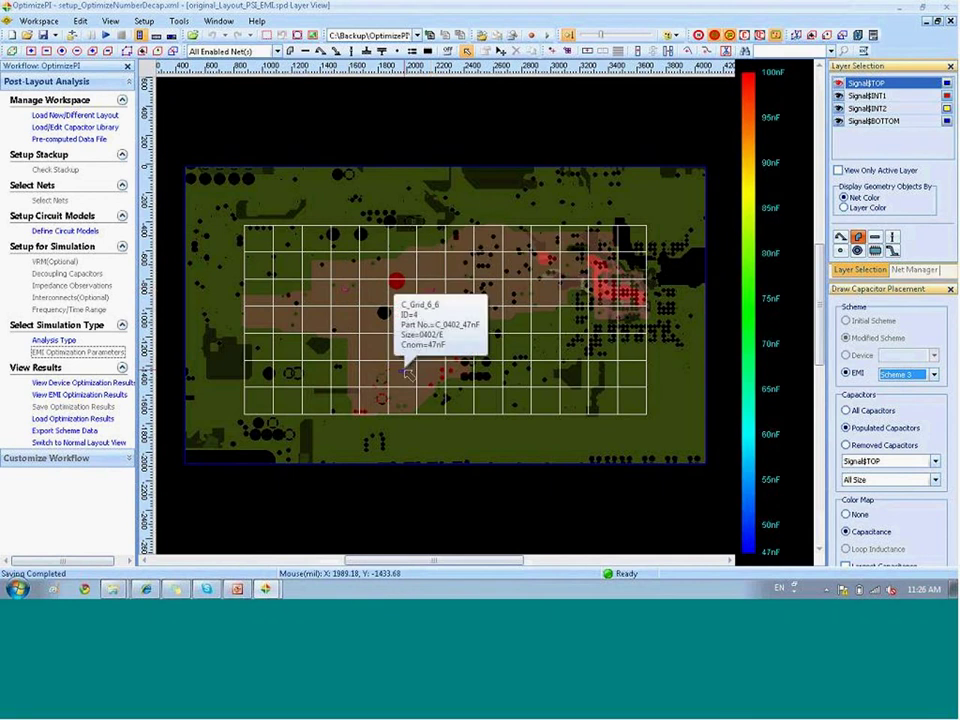
Show the EMI capacitor placement of Scheme 4 on the layout, and return to the EMI optimization results
{"action": "left_click", "coordinate": [933, 374]}
{"action": "left_click", "coordinate": [900, 421]}
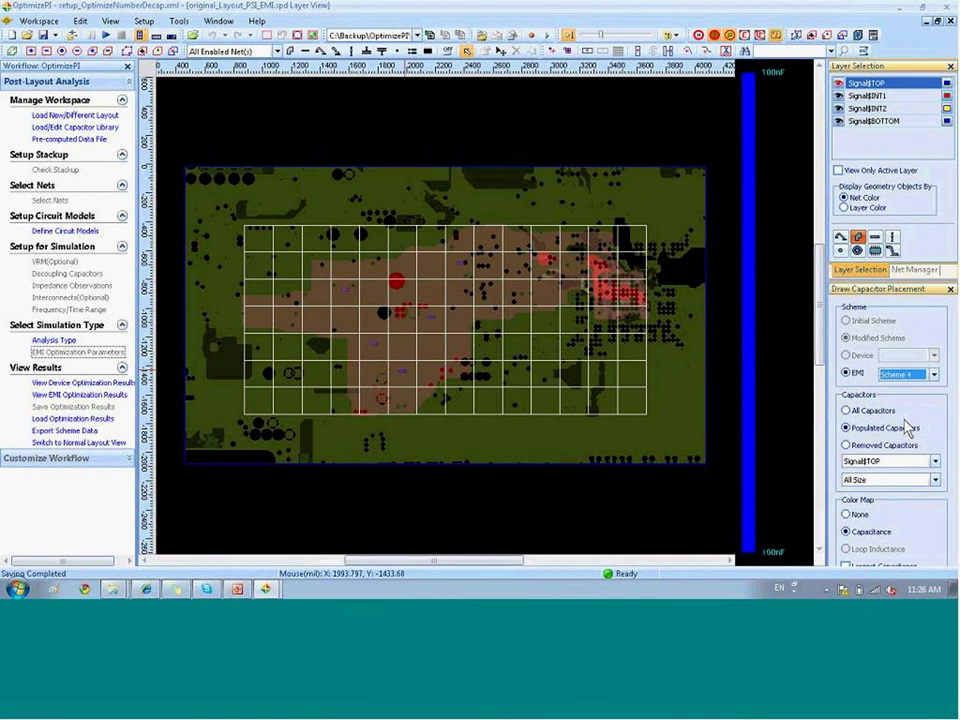
{"action": "mouse_move", "coordinate": [463, 263]}
{"action": "left_click", "coordinate": [100, 395]}
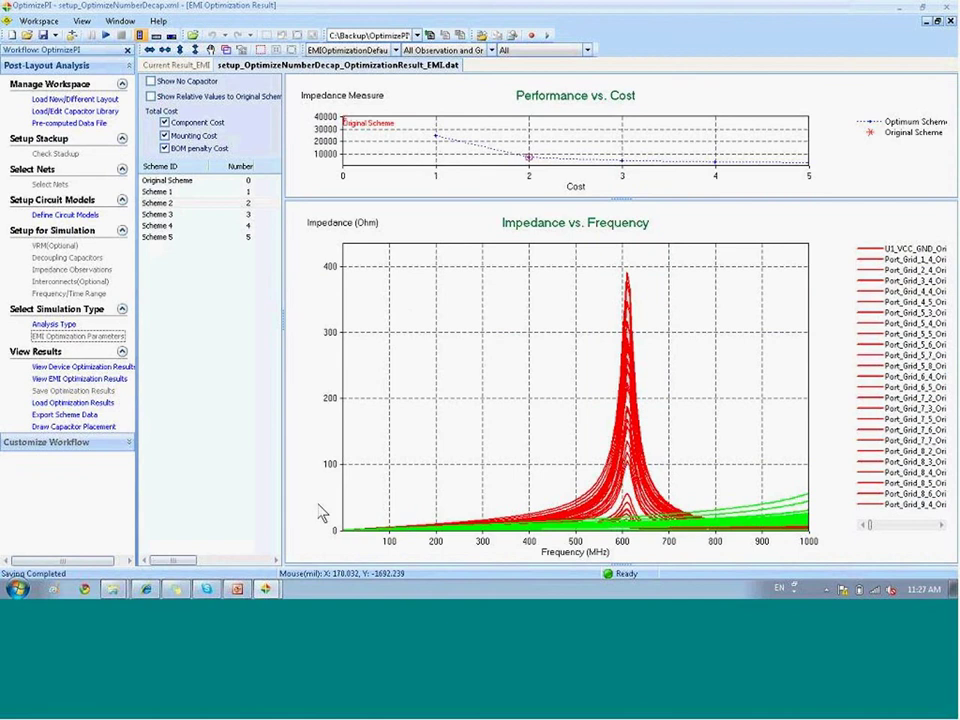
Open the current capacitor library for editing to review its parts
{"action": "mouse_move", "coordinate": [246, 591]}
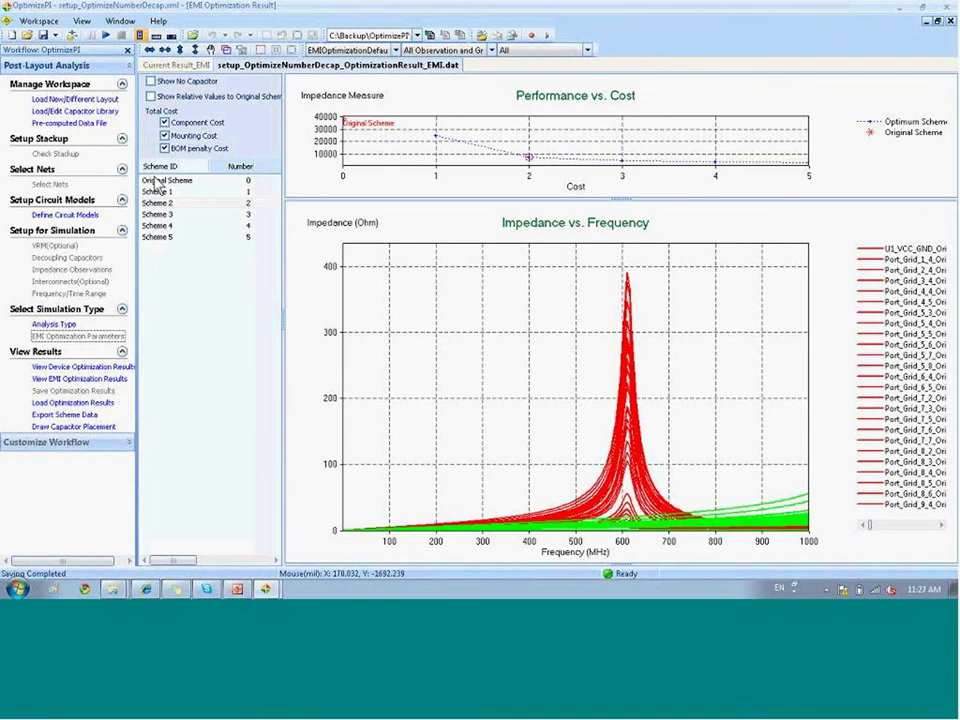
{"action": "left_click", "coordinate": [104, 115]}
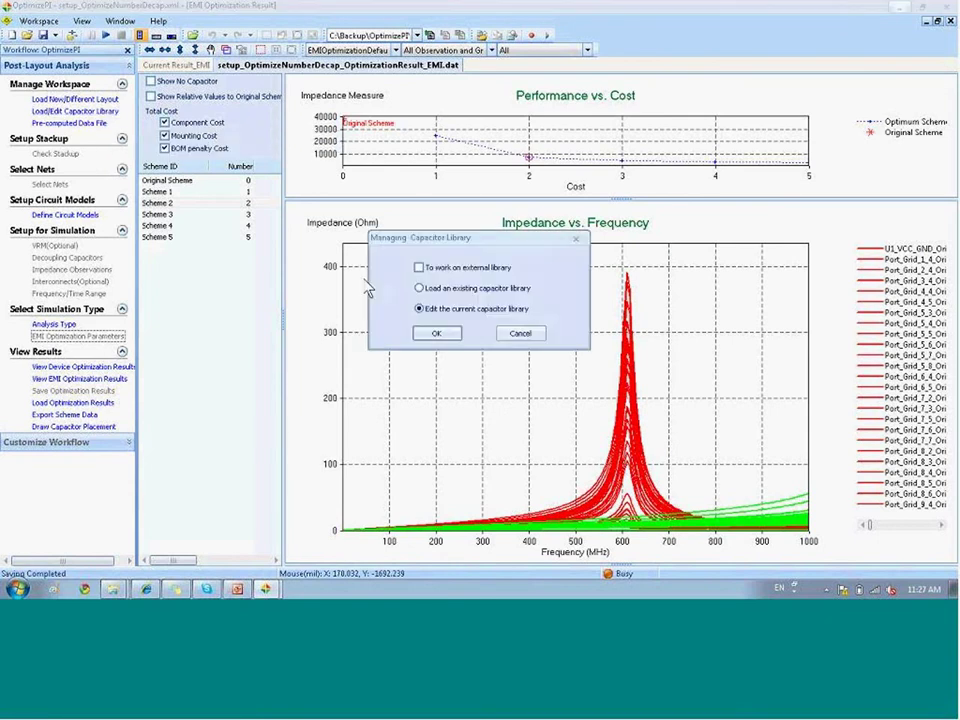
{"action": "left_click", "coordinate": [442, 333]}
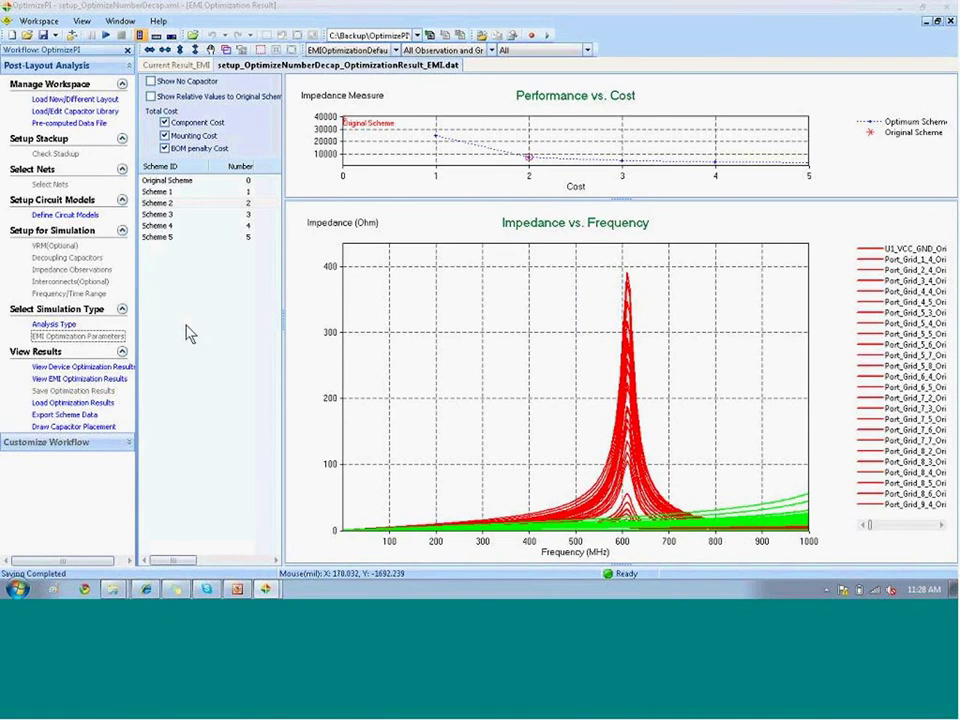
Close the Capacitor Library Manager and bring up the original_Layout_PSI_EMI.spd layer view
{"action": "left_click", "coordinate": [120, 21]}
{"action": "left_click", "coordinate": [949, 52]}
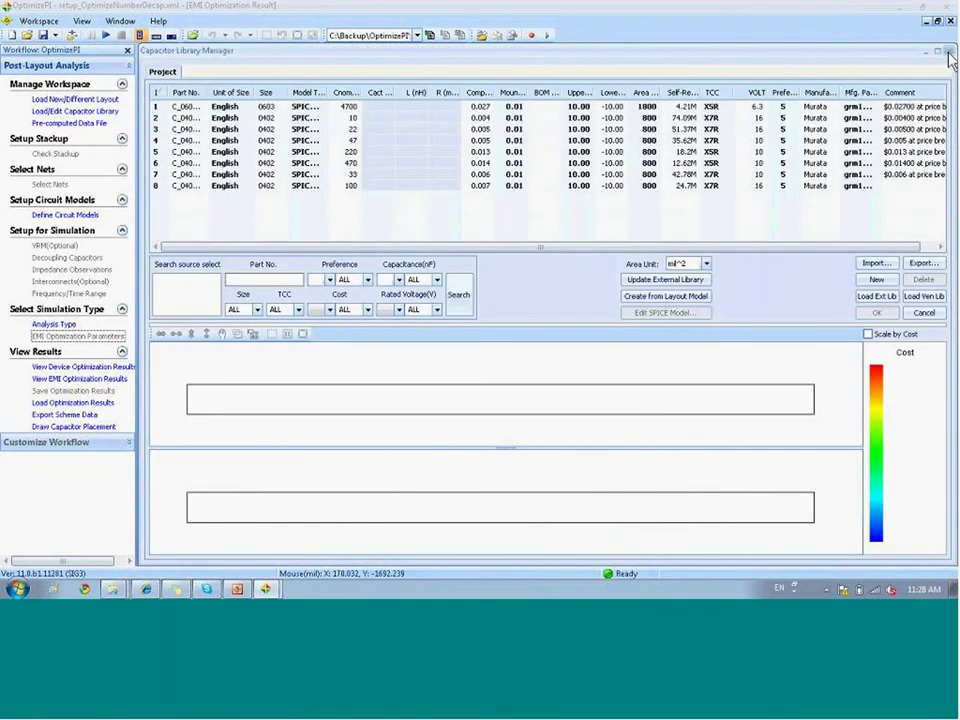
{"action": "left_click", "coordinate": [949, 52]}
{"action": "left_click", "coordinate": [120, 21]}
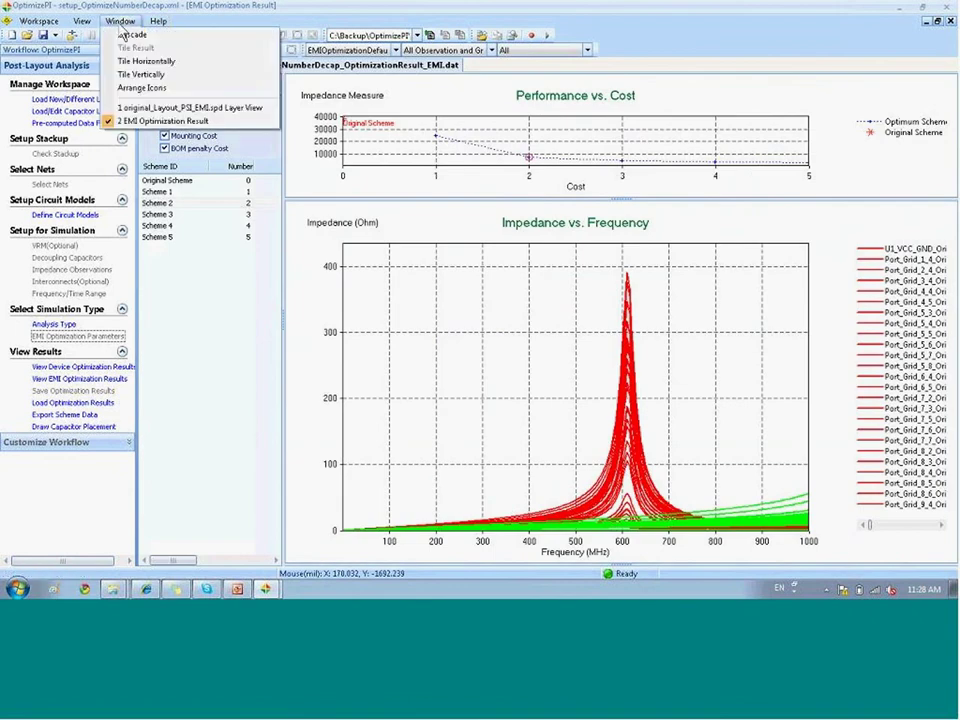
{"action": "left_click", "coordinate": [160, 106]}
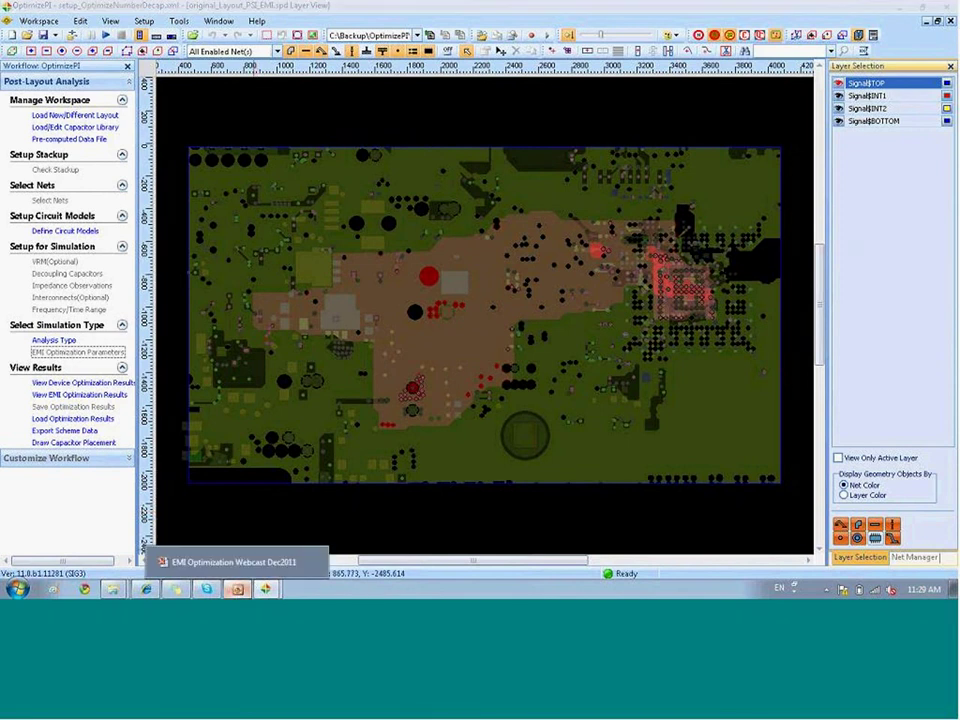
Switch to the EMI Optimization Webcast Dec2011 presentation in PowerPoint and advance its slide show from slide 13 to slide 14
{"action": "left_click", "coordinate": [237, 589]}
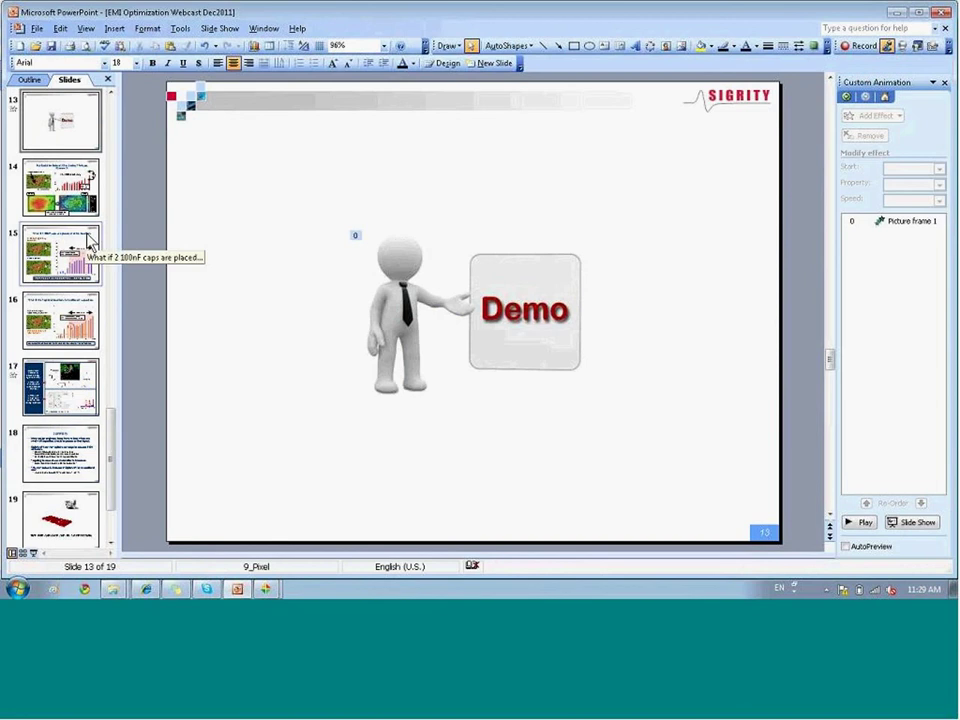
{"action": "key", "text": "shift+F5"}
{"action": "key", "text": "Right"}
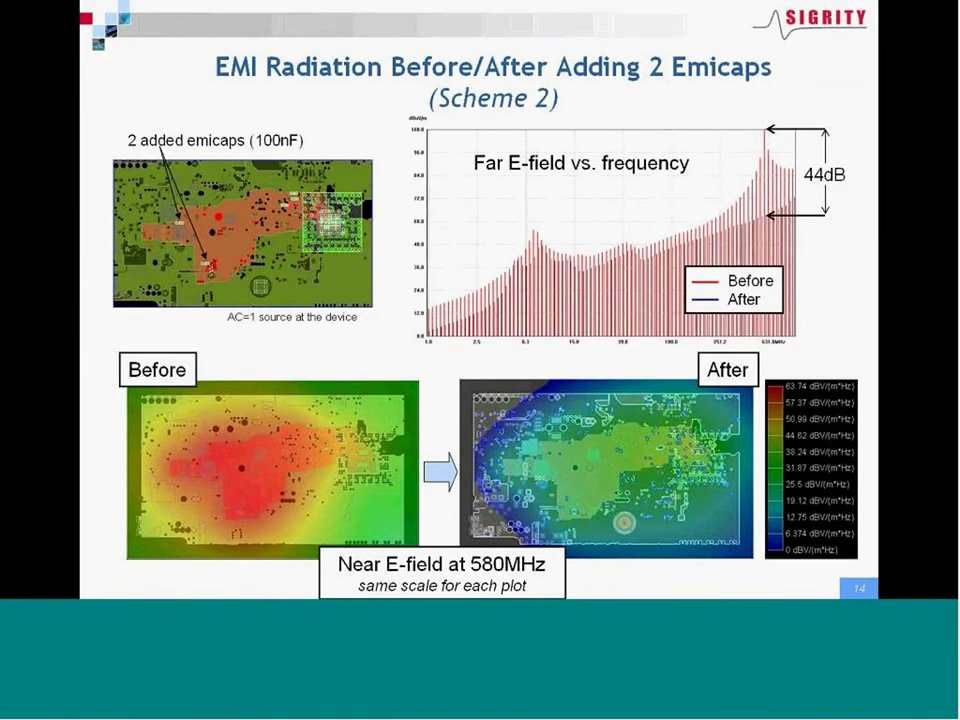